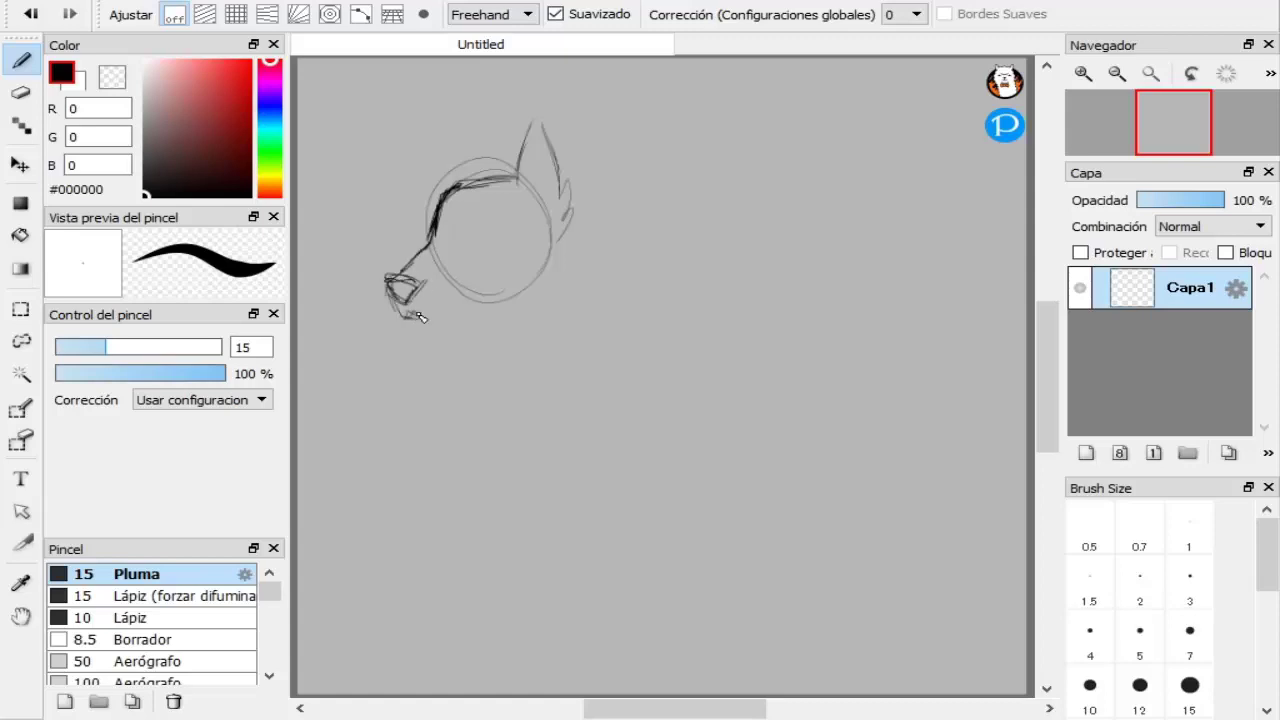
- Clean up the muzzle lines and extend the wolf's jaw line toward the cheek
key("e")
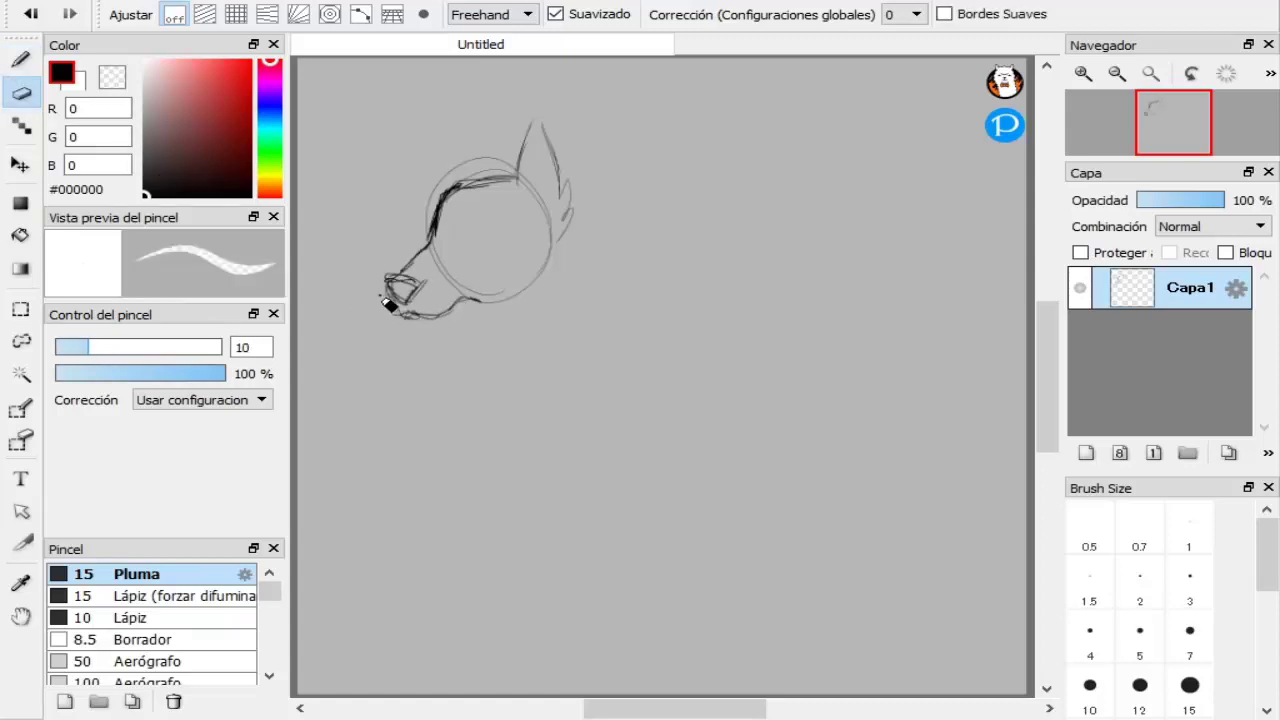
key("b")
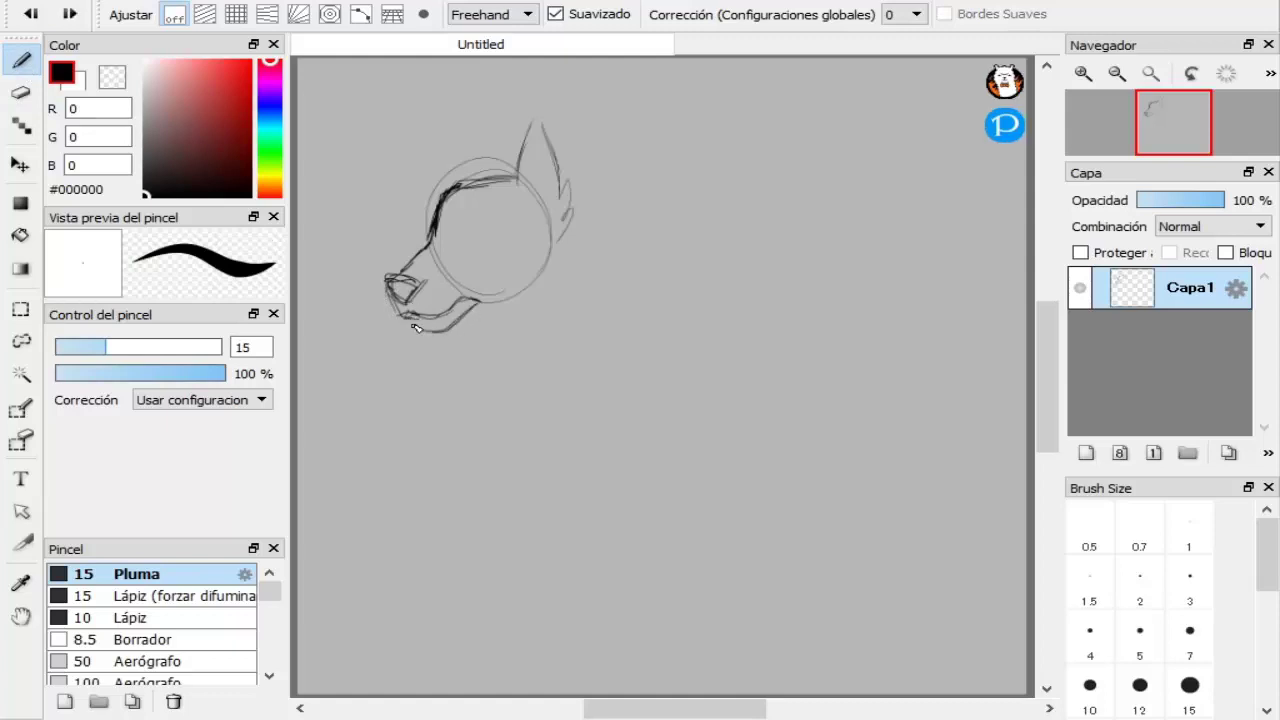
left_click_drag(473, 311, 512, 297)
- Sketch the wolf's eye and fringe, the cheek fur beside it, and loose hair around the forehead
mouse_move(456, 249)
left_mouse_down()
mouse_move(481, 230)
mouse_move(458, 246)
mouse_move(458, 233)
mouse_move(464, 252)
mouse_move(486, 235)
mouse_move(444, 235)
mouse_move(458, 200)
left_mouse_up()
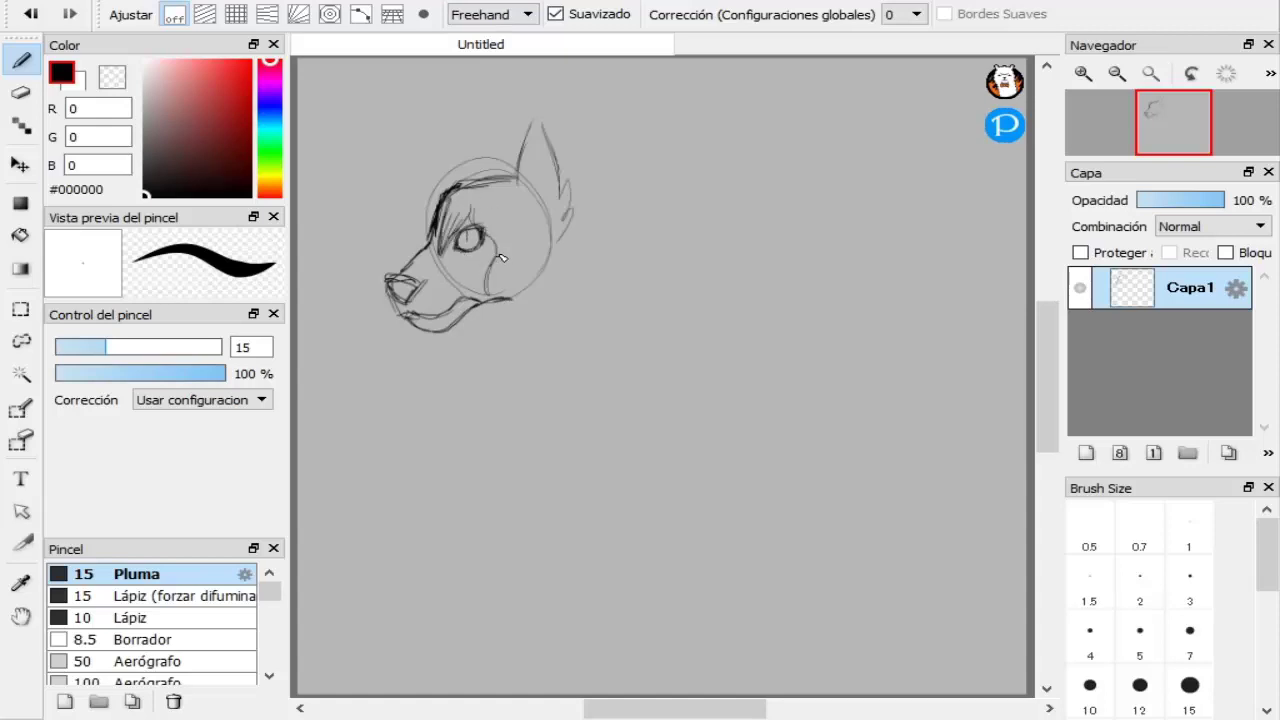
mouse_move(501, 258)
left_mouse_down()
mouse_move(487, 302)
mouse_move(536, 240)
left_mouse_up()
left_click_drag(538, 250, 529, 190)
left_click_drag(449, 173, 400, 267)
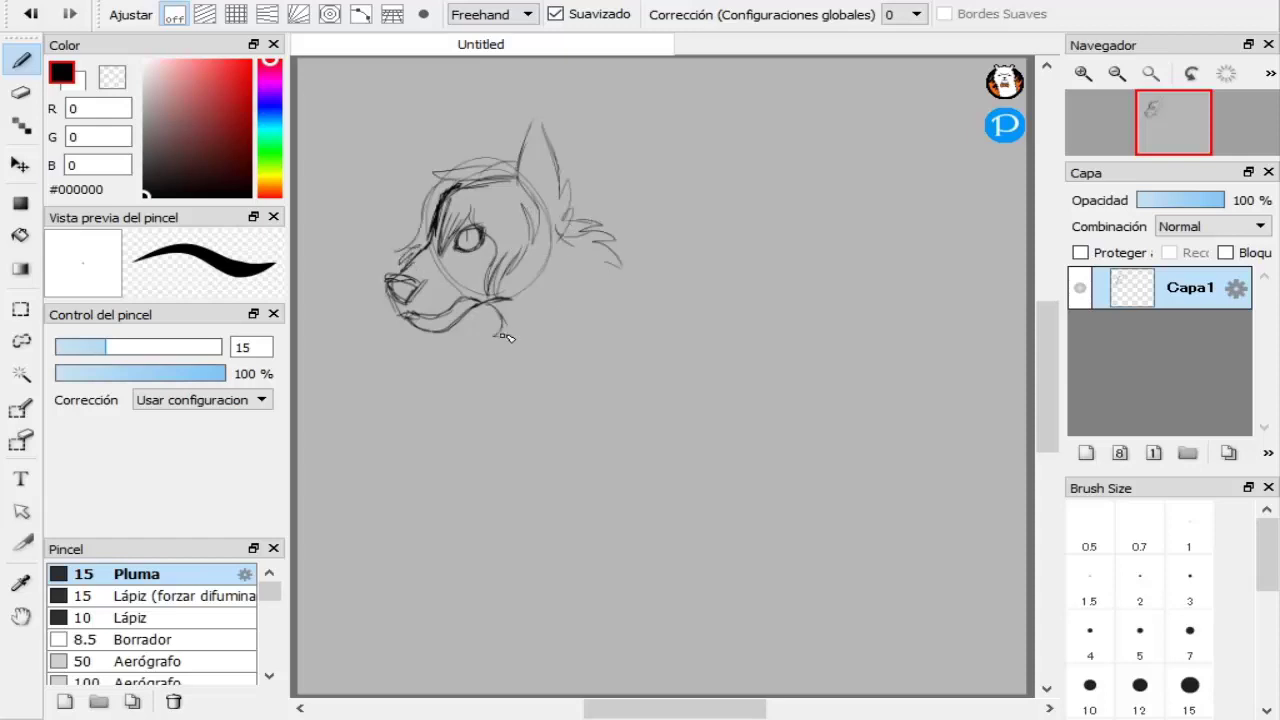
- Try to sketch the wolf's throat tuft, a bent front leg with an elbow circle, and a furry back
left_click_drag(503, 333, 500, 362)
left_click_drag(598, 286, 528, 394)
left_click_drag(604, 374, 569, 490)
left_click_drag(553, 447, 550, 448)
left_click_drag(528, 442, 494, 460)
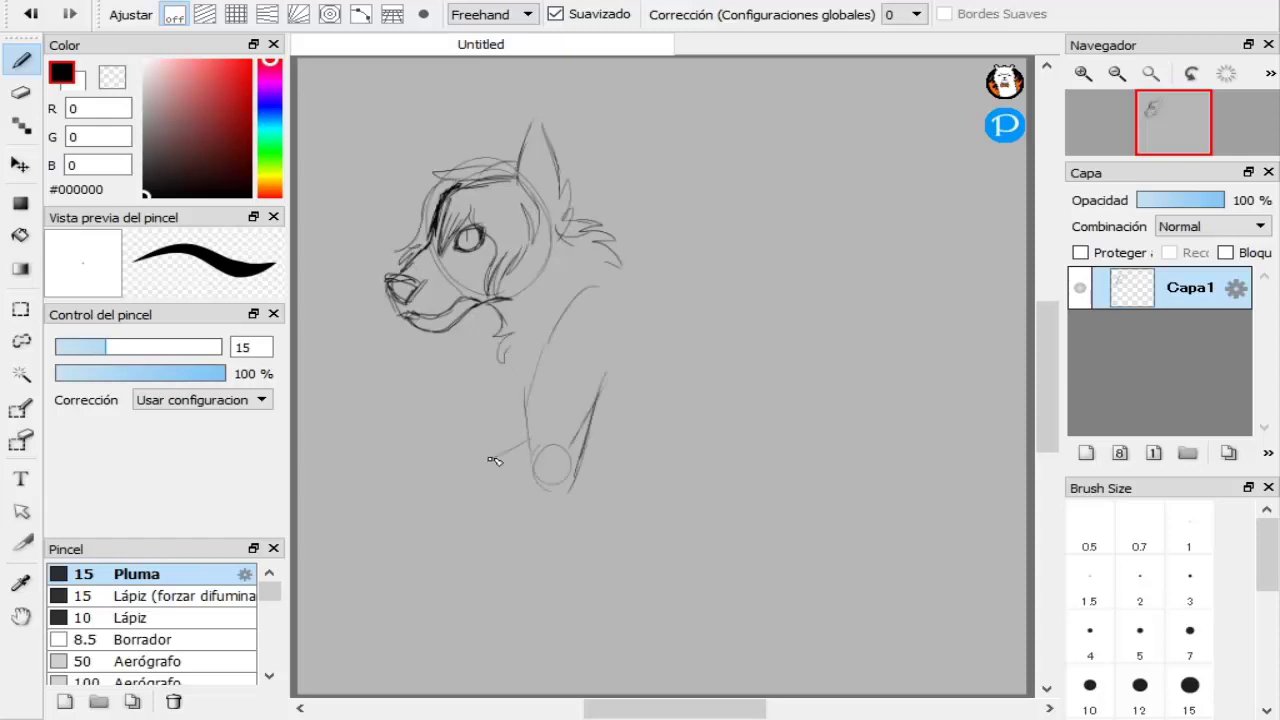
left_click_drag(488, 514, 538, 500)
left_click_drag(482, 515, 580, 476)
left_click_drag(455, 487, 528, 442)
left_click_drag(549, 335, 528, 441)
mouse_move(606, 262)
left_mouse_down()
mouse_move(636, 273)
mouse_move(694, 349)
left_mouse_up()
mouse_move(660, 296)
left_mouse_down()
mouse_move(747, 340)
mouse_move(716, 358)
left_mouse_up()
mouse_move(661, 294)
left_mouse_down()
mouse_move(703, 446)
mouse_move(679, 320)
left_mouse_up()
mouse_move(666, 298)
left_mouse_down()
mouse_move(725, 354)
mouse_move(707, 376)
left_mouse_up()
left_click_drag(716, 381, 722, 438)
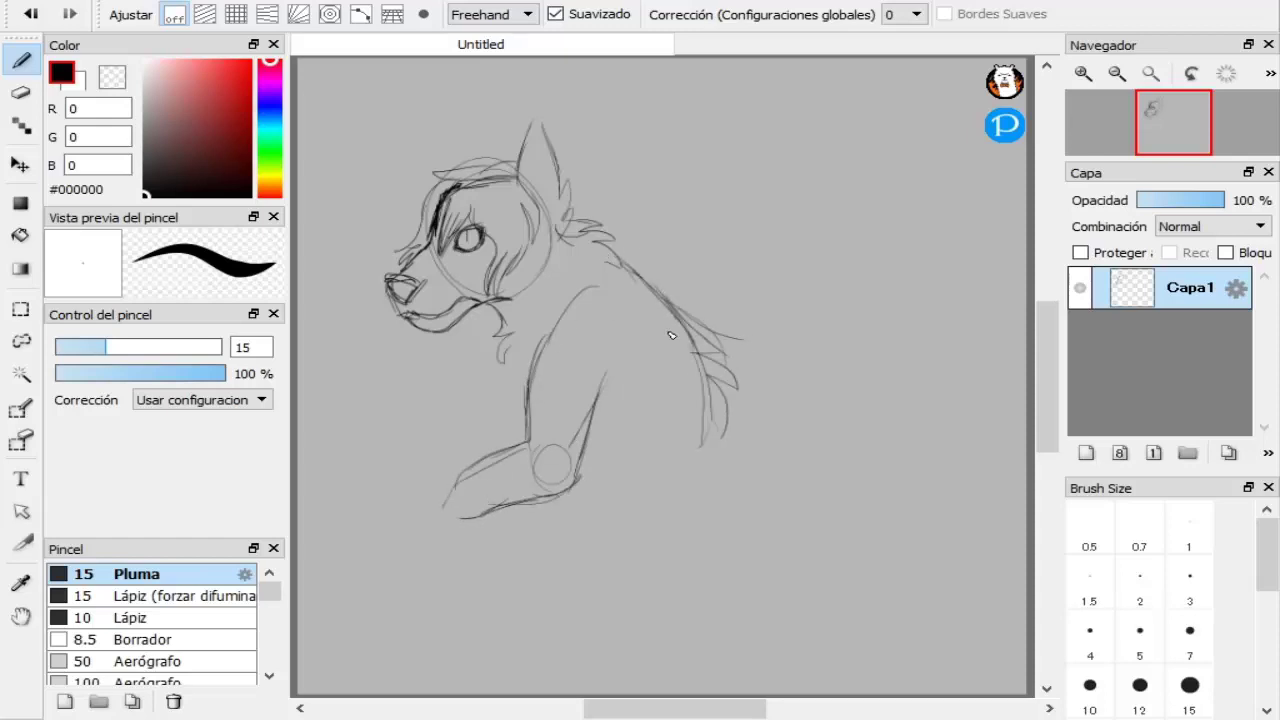
left_click_drag(638, 284, 689, 459)
- Undo the front leg and back strokes down to the bare head
key("ctrl+z")
key("ctrl+z")
key("ctrl+z")
key("ctrl+z")
key("ctrl+z")
key("ctrl+z")
key("ctrl+z")
key("ctrl+z")
key("ctrl+z")
key("ctrl+z")
key("ctrl+z")
key("ctrl+z")
key("ctrl+z")
key("ctrl+z")
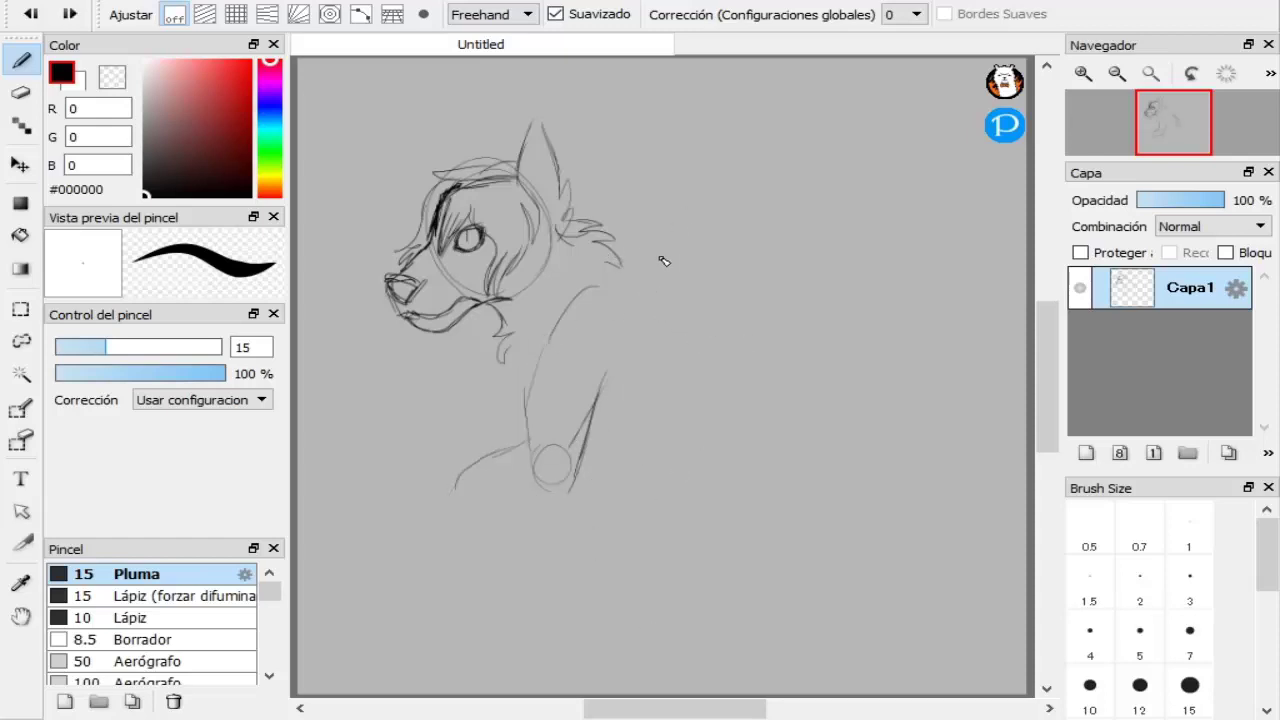
- Sketch the throat tuft, the long neck fur and the line running down the back of the neck
left_click_drag(510, 342, 501, 382)
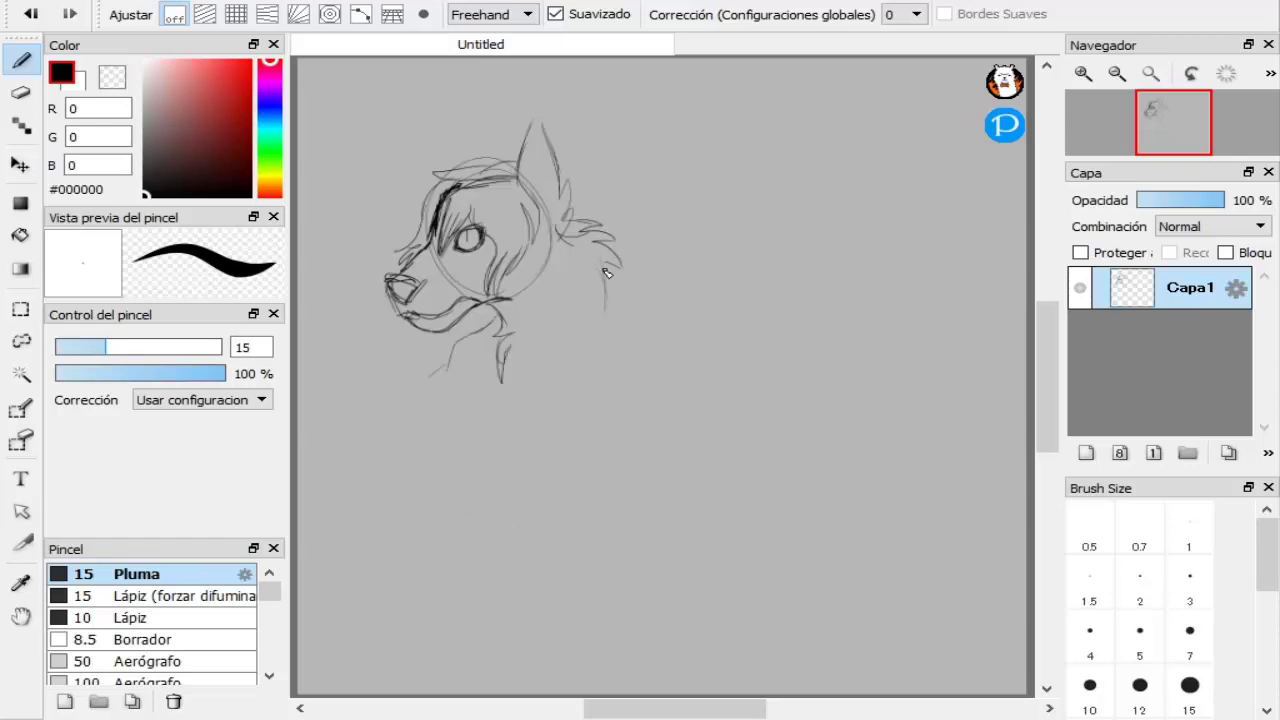
left_click_drag(605, 272, 648, 378)
mouse_move(537, 277)
left_mouse_down()
mouse_move(529, 317)
mouse_move(568, 383)
left_mouse_up()
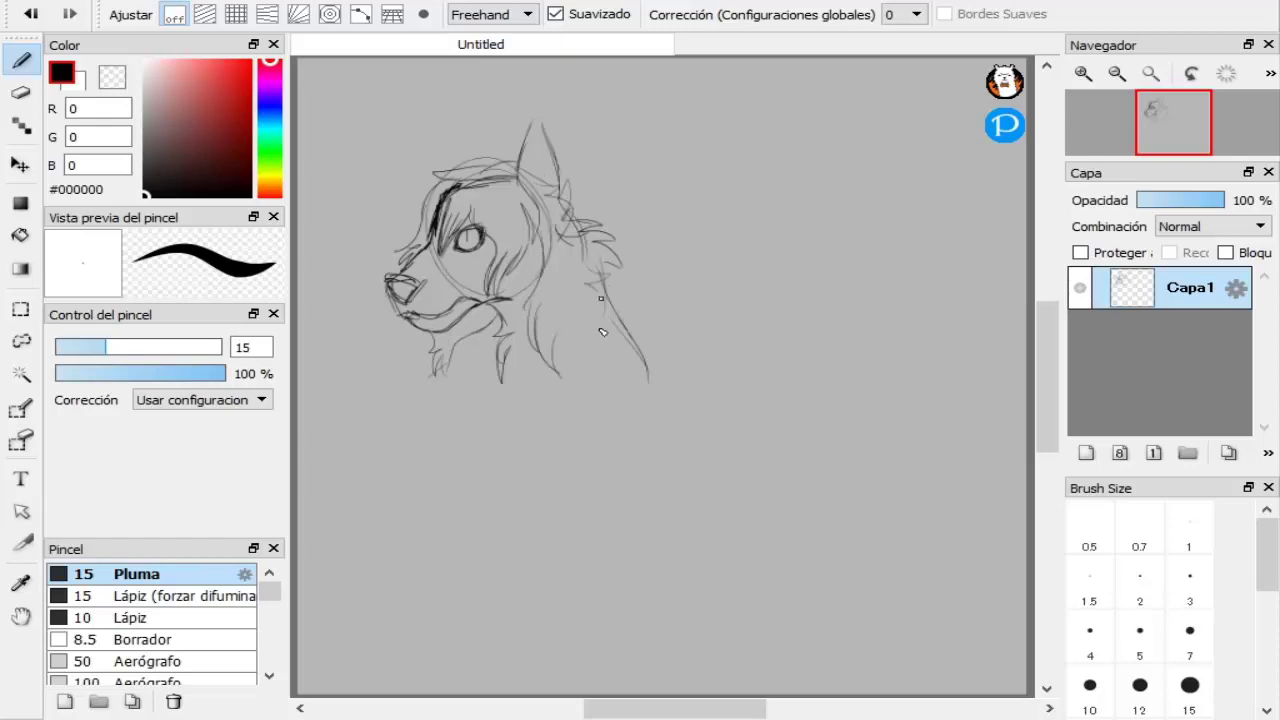
left_click_drag(599, 292, 560, 388)
- Try to sketch the chest, upper front leg and furry back outline below the neck
left_click_drag(474, 373, 462, 452)
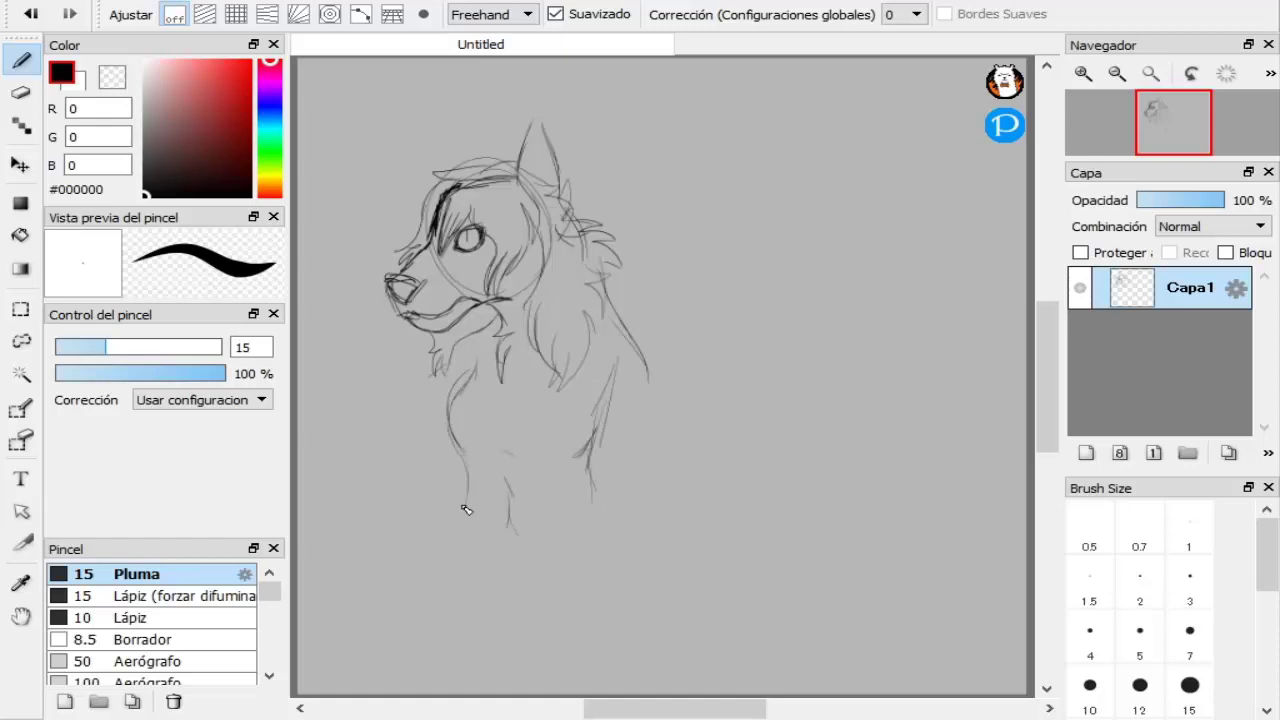
mouse_move(616, 322)
left_mouse_down()
mouse_move(656, 377)
mouse_move(651, 366)
mouse_move(670, 470)
left_mouse_up()
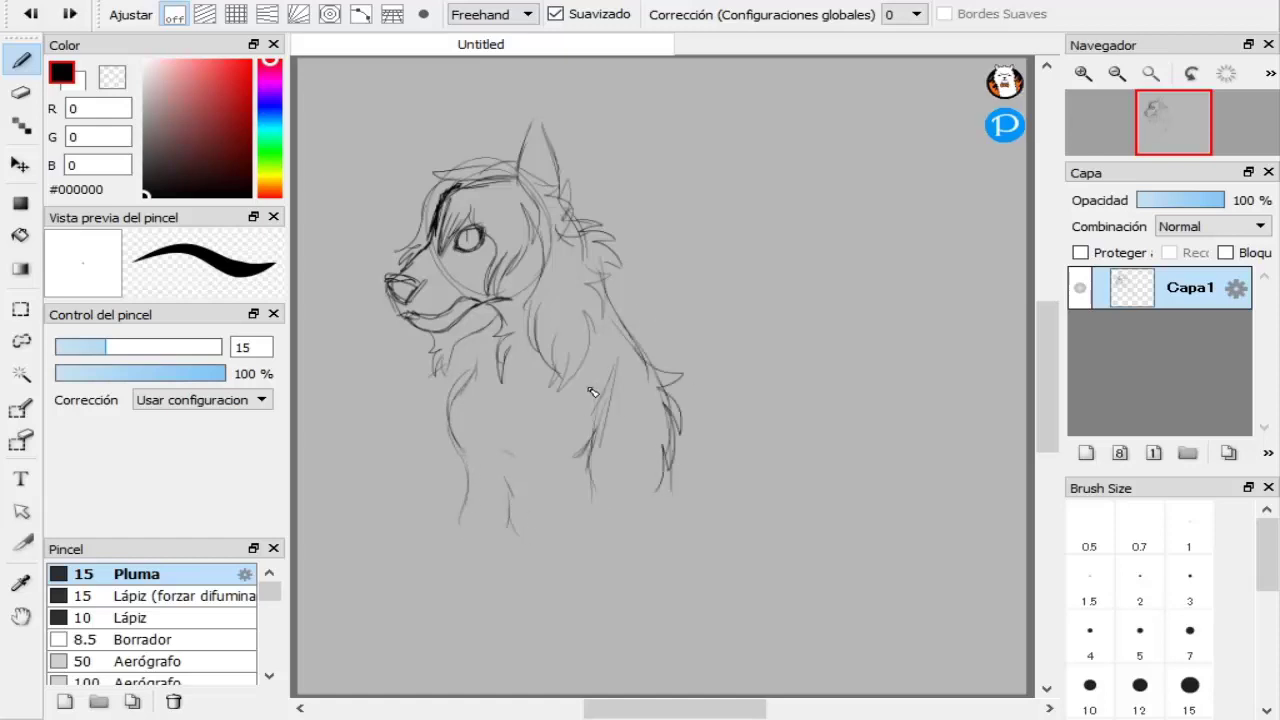
key("ctrl+z")
key("ctrl+z")
key("ctrl+z")
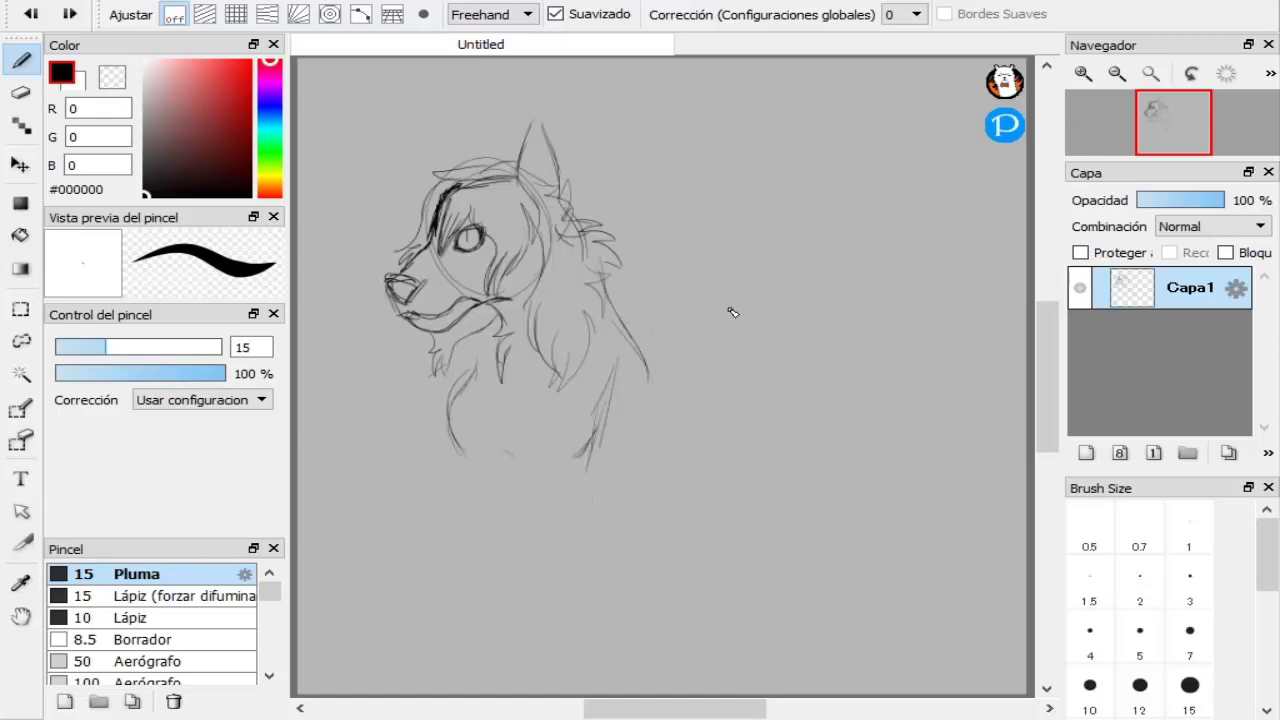
left_click_drag(725, 259, 722, 250)
left_click_drag(762, 194, 788, 300)
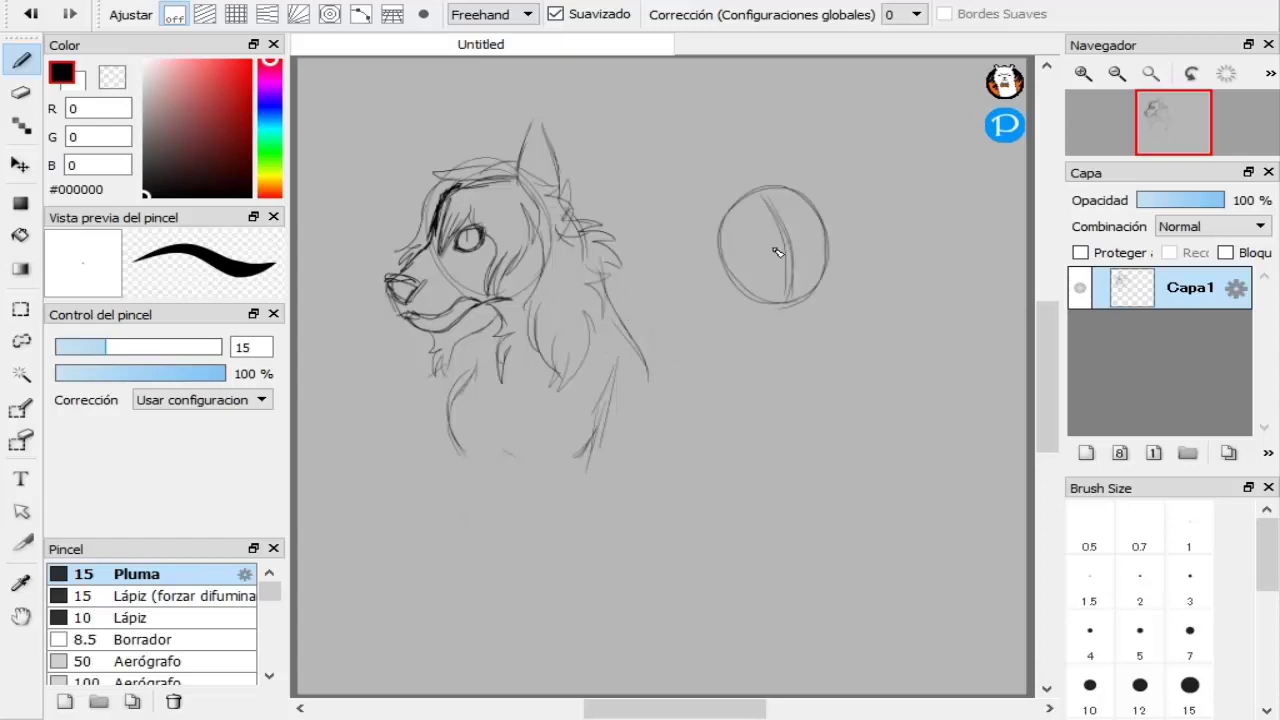
key("ctrl+z")
key("ctrl+z")
key("ctrl+z")
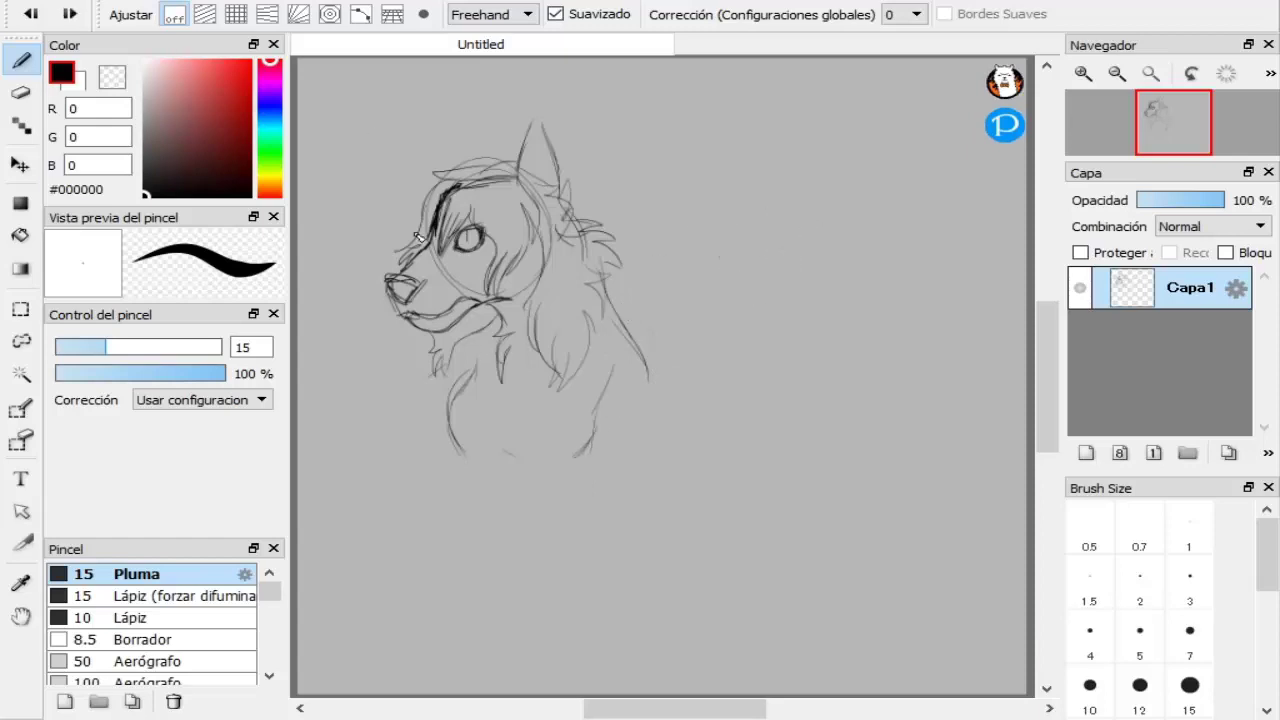
- Try to sketch the back outline and a straight front leg ending in a clawed paw
left_click_drag(669, 459, 671, 507)
left_click_drag(596, 430, 594, 557)
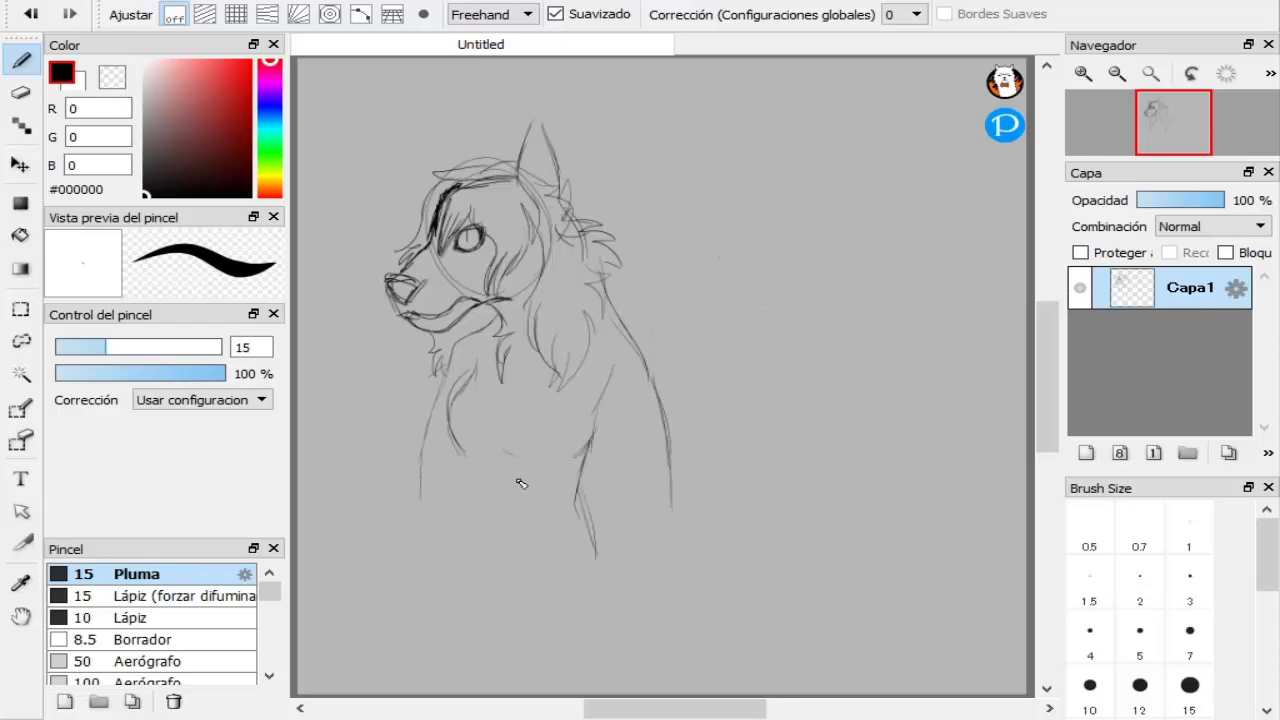
left_click_drag(627, 331, 641, 414)
left_click_drag(617, 315, 651, 484)
left_click_drag(652, 436, 653, 518)
left_click_drag(651, 484, 671, 547)
left_click_drag(653, 530, 643, 591)
left_click_drag(593, 441, 597, 567)
left_click_drag(598, 568, 586, 618)
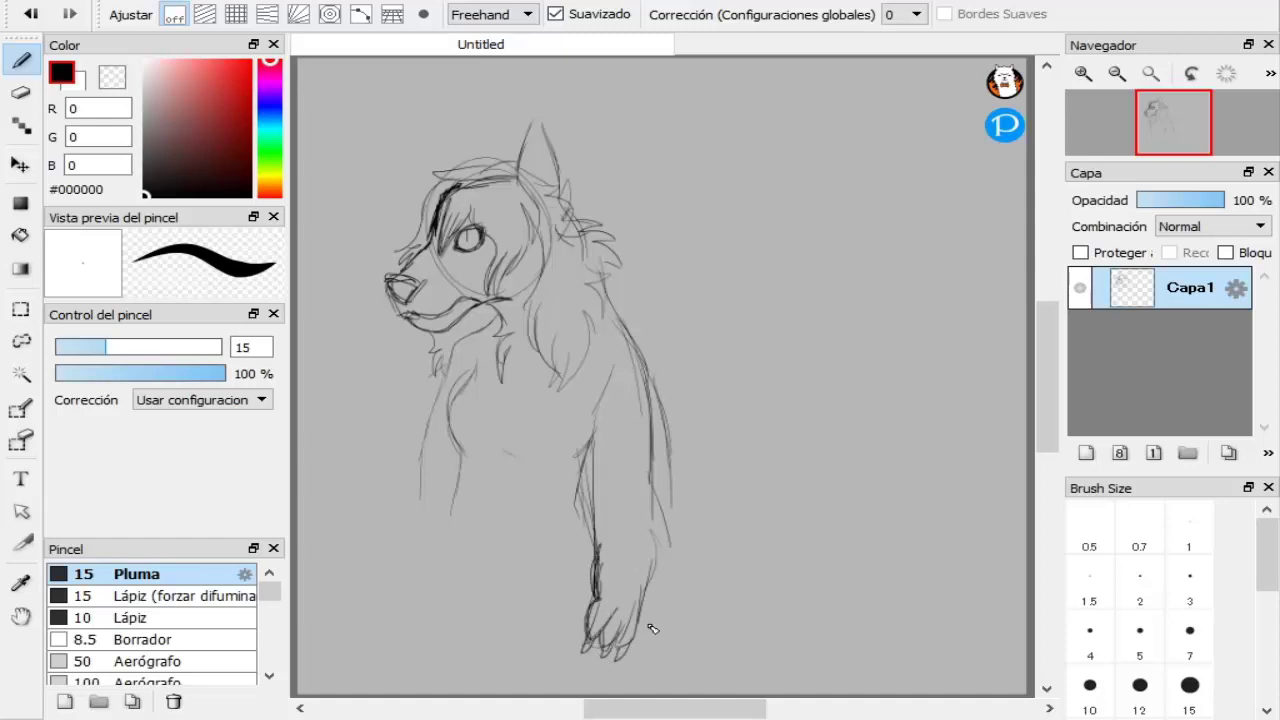
left_click_drag(638, 650, 647, 416)
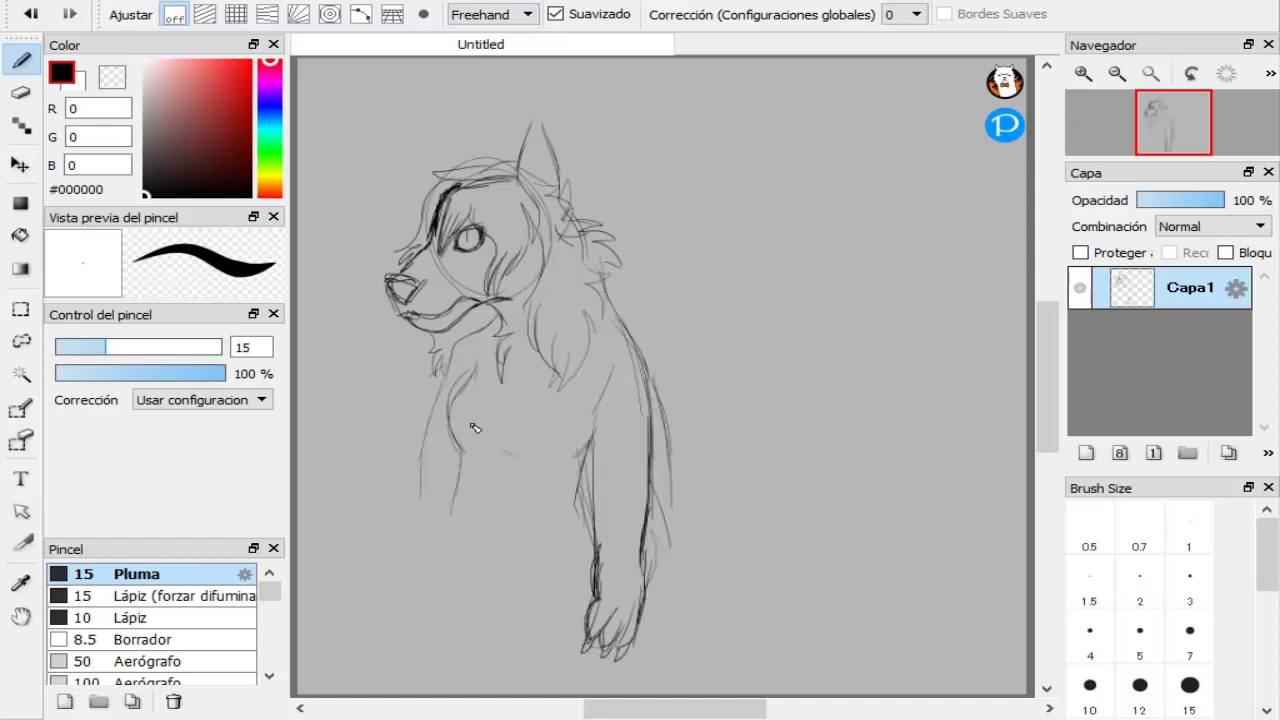
- Undo the paw, front leg, back and chest strokes below the neck fur
key("ctrl+z")
key("ctrl+s")
type("z")
left_click(772, 3)
key("ctrl+z")
key("ctrl+z")
key("ctrl+z")
key("ctrl+z")
key("ctrl+z")
key("ctrl+z")
key("ctrl+z")
key("ctrl+z")
key("ctrl+z")
key("ctrl+z")
key("ctrl+z")
key("ctrl+z")
key("ctrl+z")
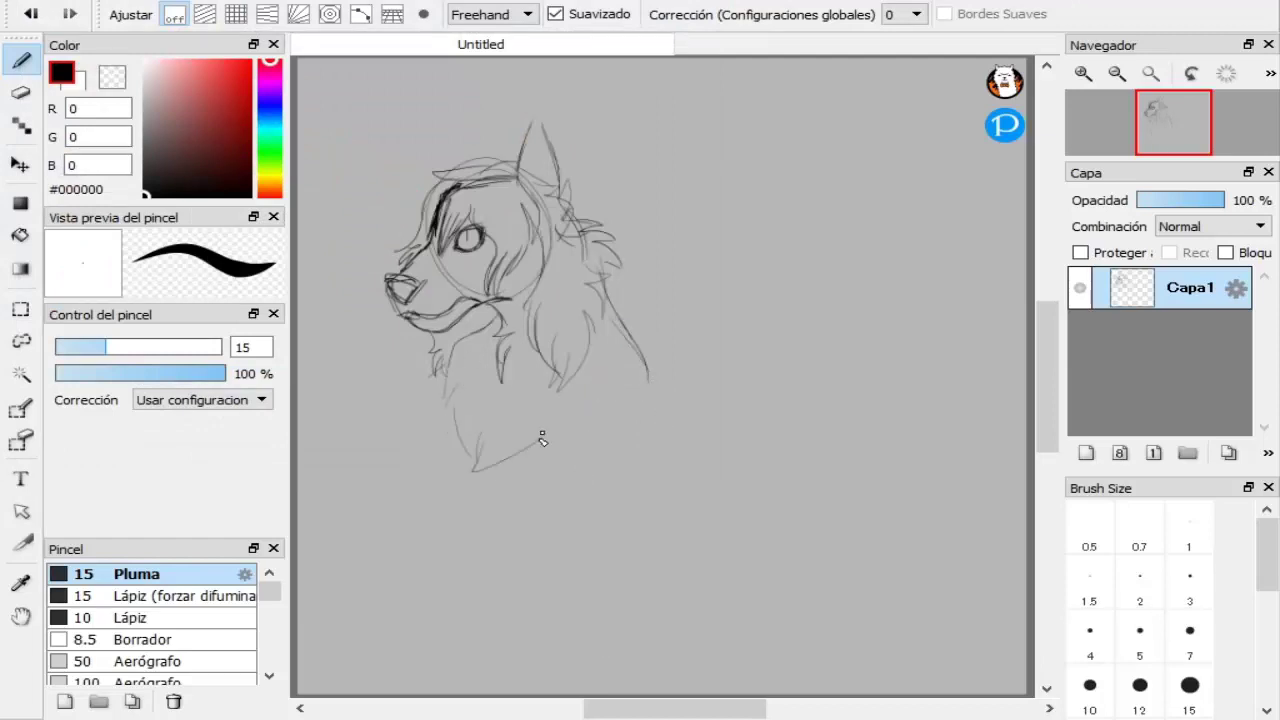
- Sketch the ragged fur edge that closes the bottom of the wolf's bust
left_click_drag(507, 465, 580, 425)
left_click_drag(564, 446, 654, 379)
left_click_drag(617, 421, 647, 388)
- Move the wolf bust closer to the canvas's upper-left corner and sketch its second ear with the pen
left_click(21, 164)
left_click_drag(460, 346, 398, 303)
left_click(21, 61)
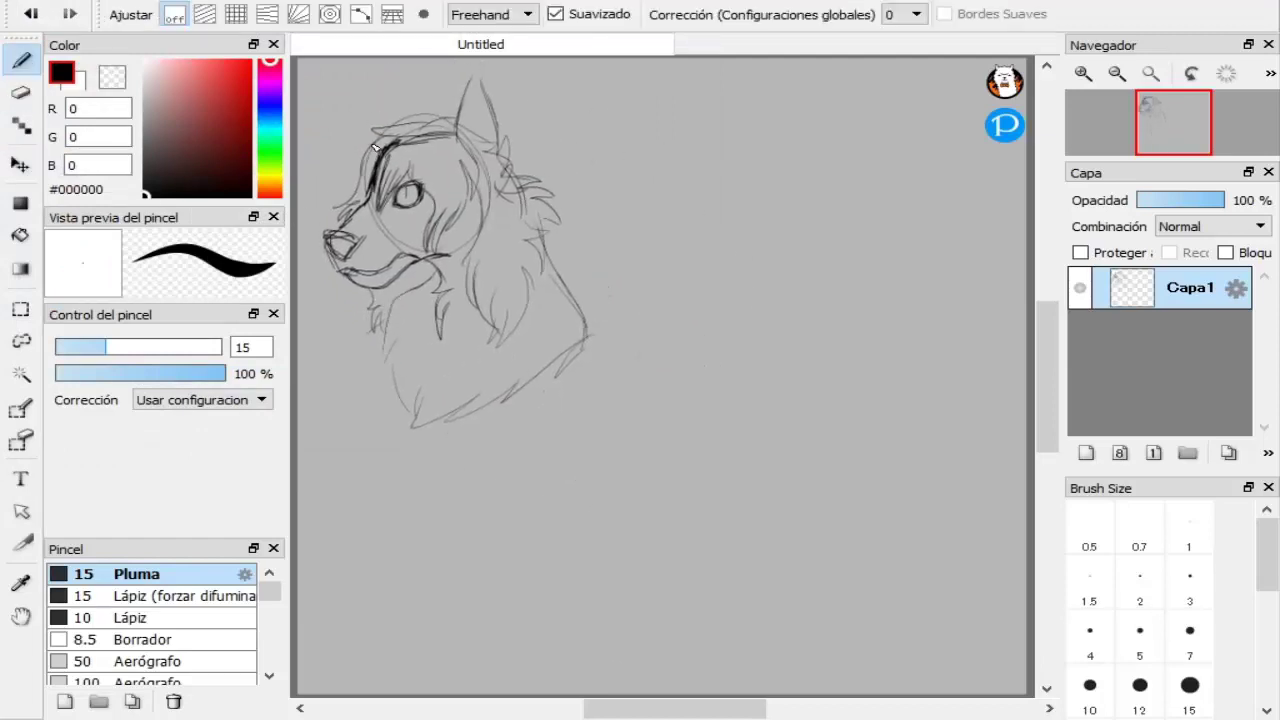
left_click_drag(375, 147, 421, 128)
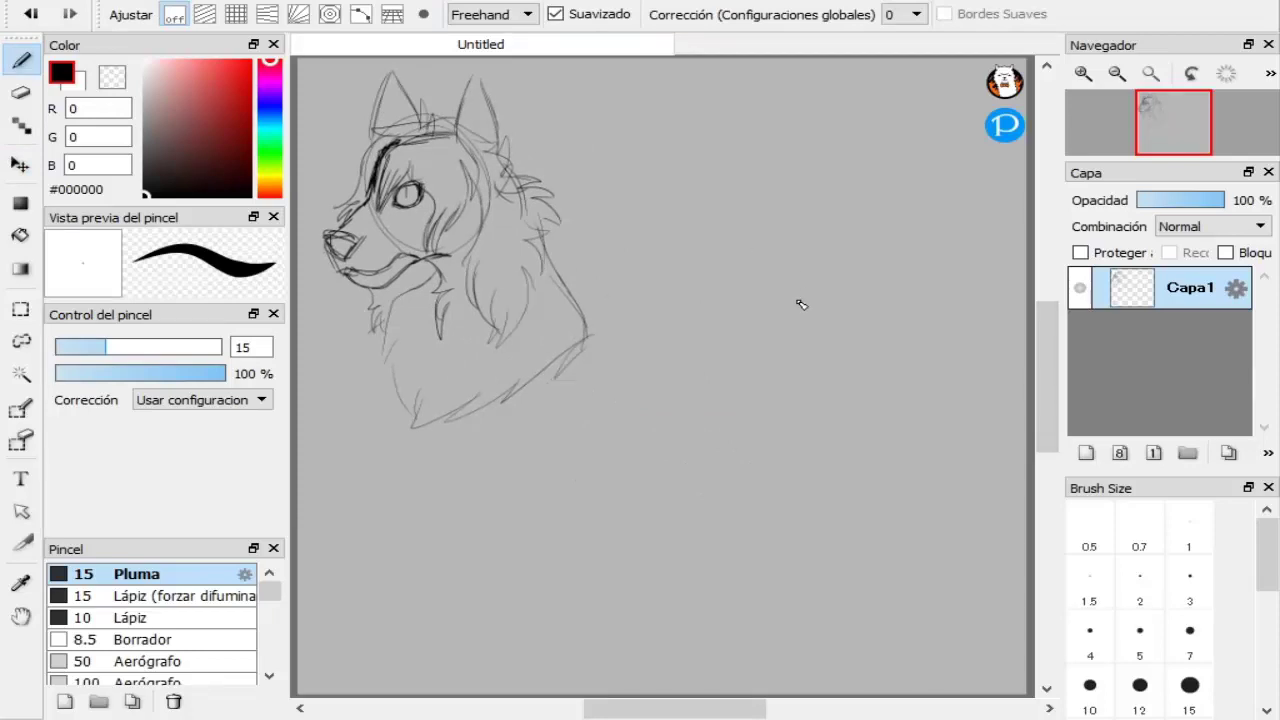
- Sketch a second, right-facing wolf head from a guide circle, with a snarling toothed muzzle, an eye and the forehead line
left_click_drag(772, 190, 806, 302)
left_click_drag(808, 240, 828, 258)
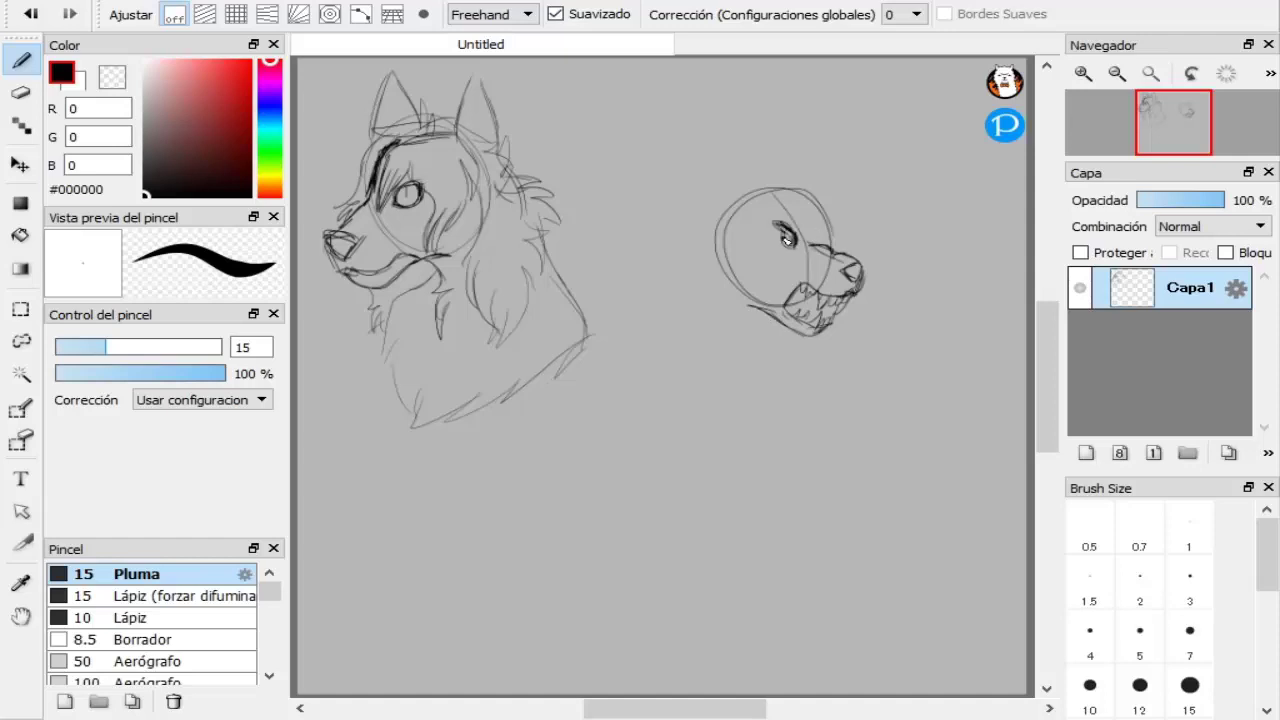
scroll(801, 258, "up", 3)
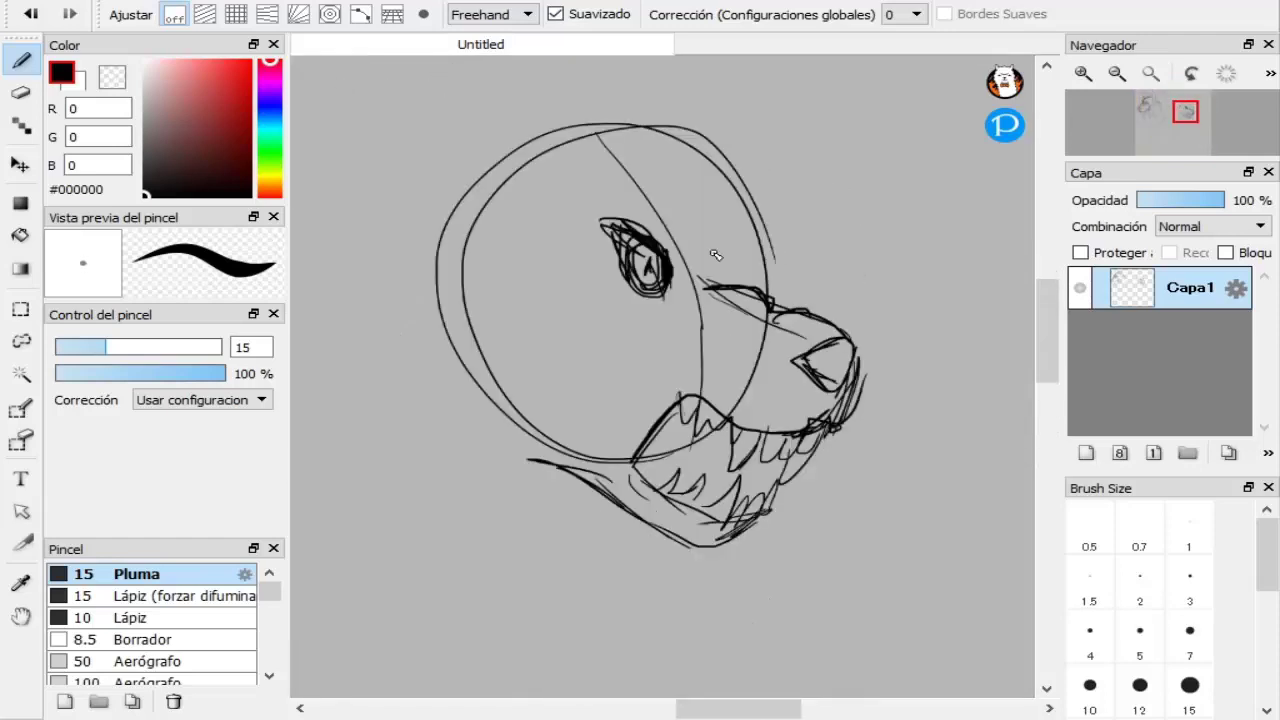
mouse_move(748, 284)
left_mouse_down()
mouse_move(705, 172)
mouse_move(546, 112)
left_mouse_up()
mouse_move(428, 240)
left_mouse_down()
mouse_move(440, 153)
mouse_move(488, 56)
left_mouse_up()
left_click_drag(906, 178, 907, 324)
left_click_drag(450, 272, 526, 170)
left_click_drag(540, 164, 582, 246)
key("ctrl+z")
key("ctrl+z")
key("ctrl+z")
key("ctrl+z")
key("ctrl+z")
key("ctrl+z")
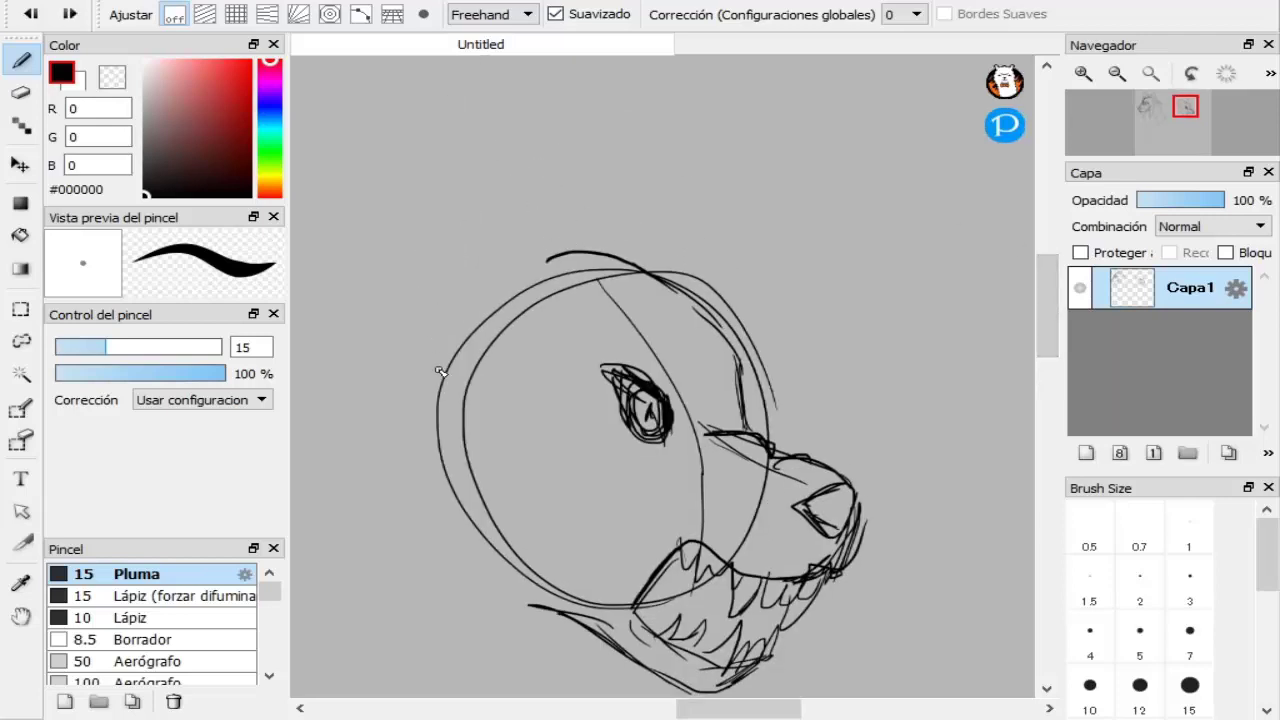
- Sketch two pointed ears with fur tufts at their base on the snarling head
left_click_drag(438, 366, 418, 172)
left_click_drag(416, 153, 520, 228)
left_click_drag(426, 172, 537, 254)
mouse_move(504, 212)
left_mouse_down()
mouse_move(560, 256)
mouse_move(598, 226)
mouse_move(632, 255)
left_mouse_up()
- Sketch the curved hair tuft over the snarling wolf's forehead and the jagged brow strokes above its eyes
mouse_move(697, 242)
left_mouse_down()
mouse_move(754, 276)
mouse_move(805, 357)
left_mouse_up()
left_click_drag(765, 390, 830, 455)
left_click_drag(697, 340, 768, 450)
left_click_drag(696, 342, 676, 430)
left_click_drag(644, 376, 632, 328)
left_click_drag(677, 357, 676, 432)
- Sketch the cheek marking from the eye toward the jaw and the fur at the jaw corner
left_click_drag(618, 384, 596, 508)
left_click_drag(535, 442, 510, 617)
left_click_drag(530, 556, 485, 622)
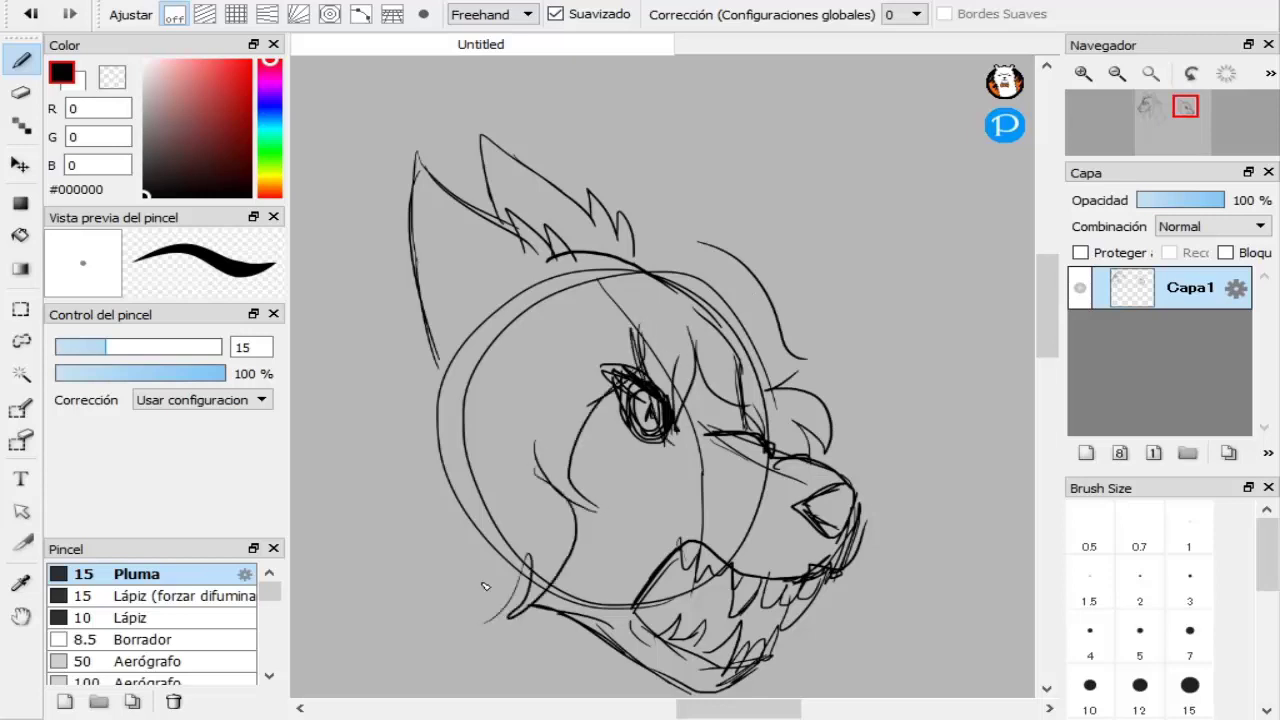
- Sketch the hair over the crown and the fur locks along the back of the snarling head
mouse_move(692, 235)
left_mouse_down()
mouse_move(486, 307)
mouse_move(418, 452)
left_mouse_up()
left_click_drag(416, 444, 398, 496)
left_click_drag(397, 496, 367, 592)
left_click_drag(386, 536, 368, 592)
- Sketch the snarling wolf's throat line under the jaw, replacing the first attempt
left_click_drag(1047, 310, 1047, 336)
left_click_drag(643, 504, 516, 586)
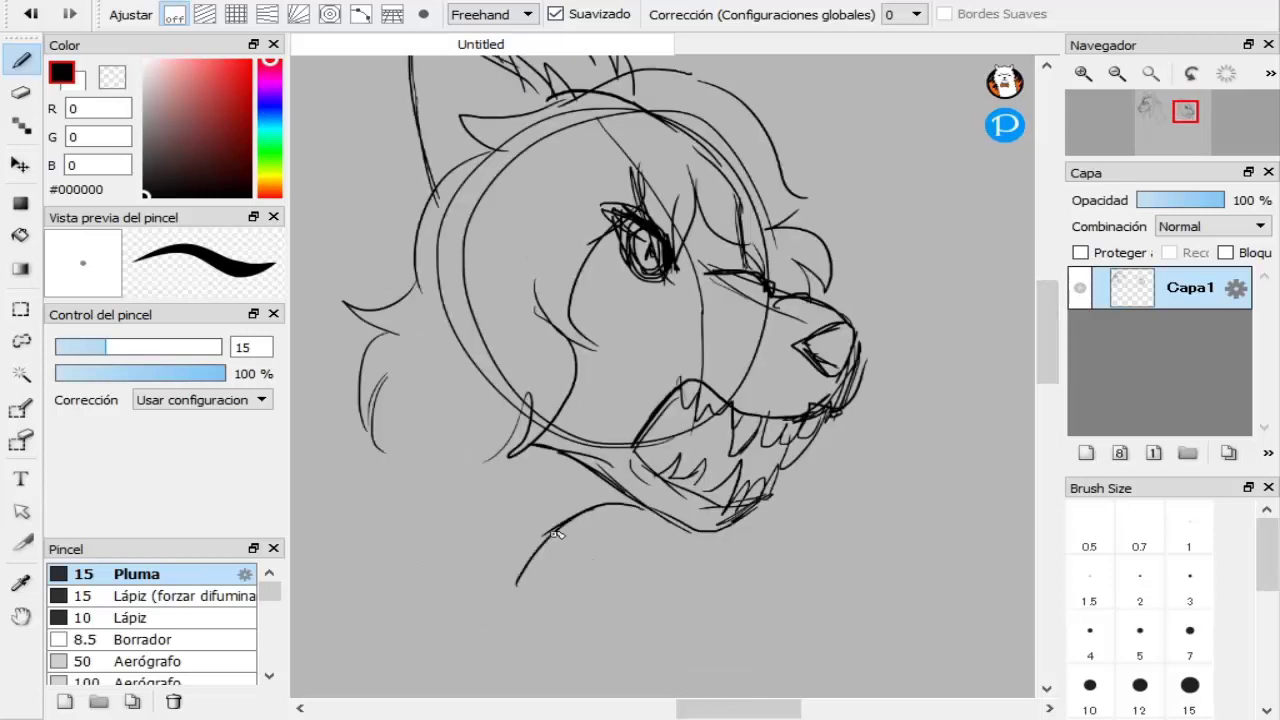
key("ctrl+z")
mouse_move(608, 481)
left_mouse_down()
mouse_move(558, 523)
mouse_move(536, 596)
left_mouse_up()
- Sketch spiky neck fur flowing back from behind the snarling wolf's ear
left_click_drag(430, 177, 342, 226)
left_click_drag(342, 226, 276, 368)
left_click_drag(695, 707, 652, 705)
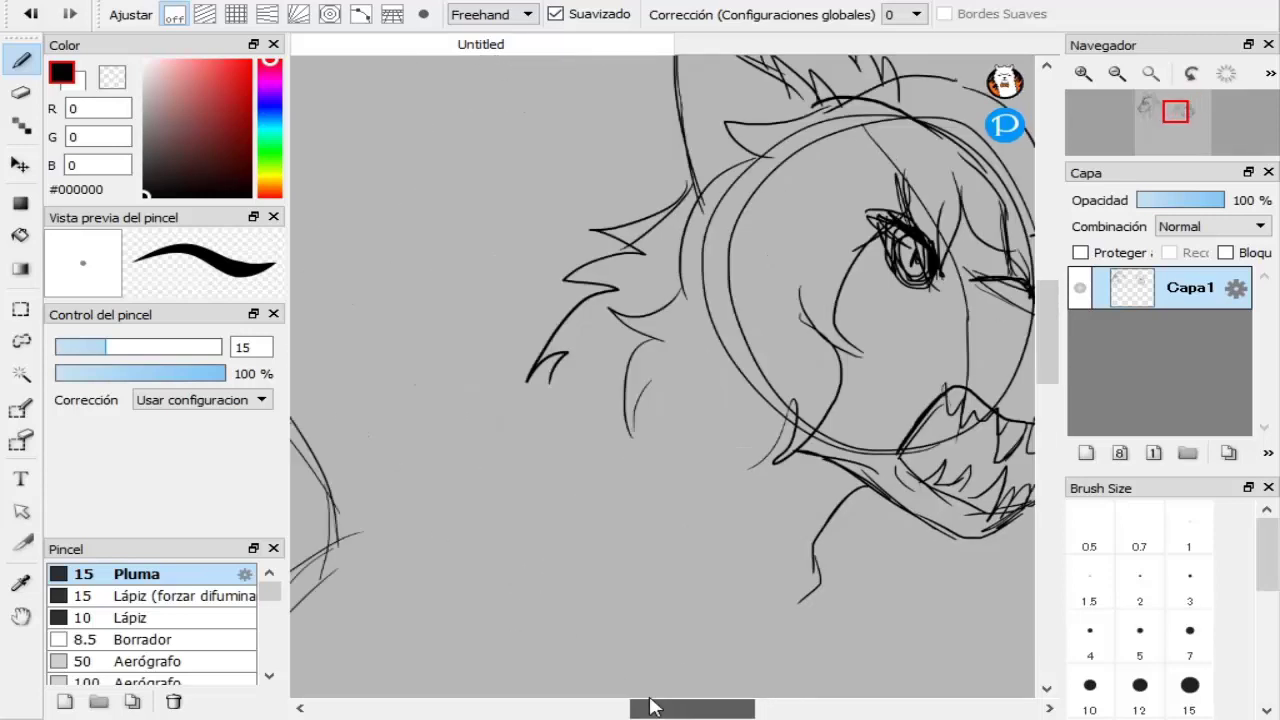
left_click(1151, 74)
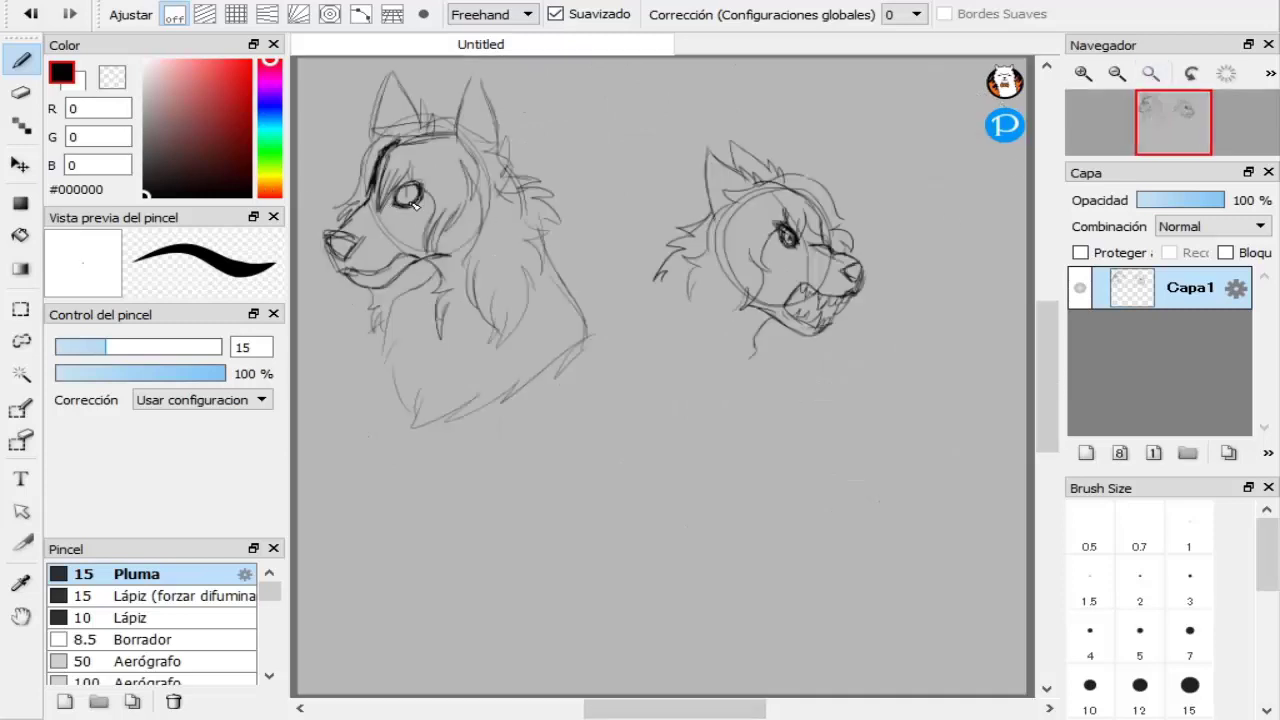
key("ctrl+z")
- Lasso the snarling head, transform it to a larger size and new position, and clear the selection
left_click(20, 341)
left_click_drag(825, 410, 755, 390)
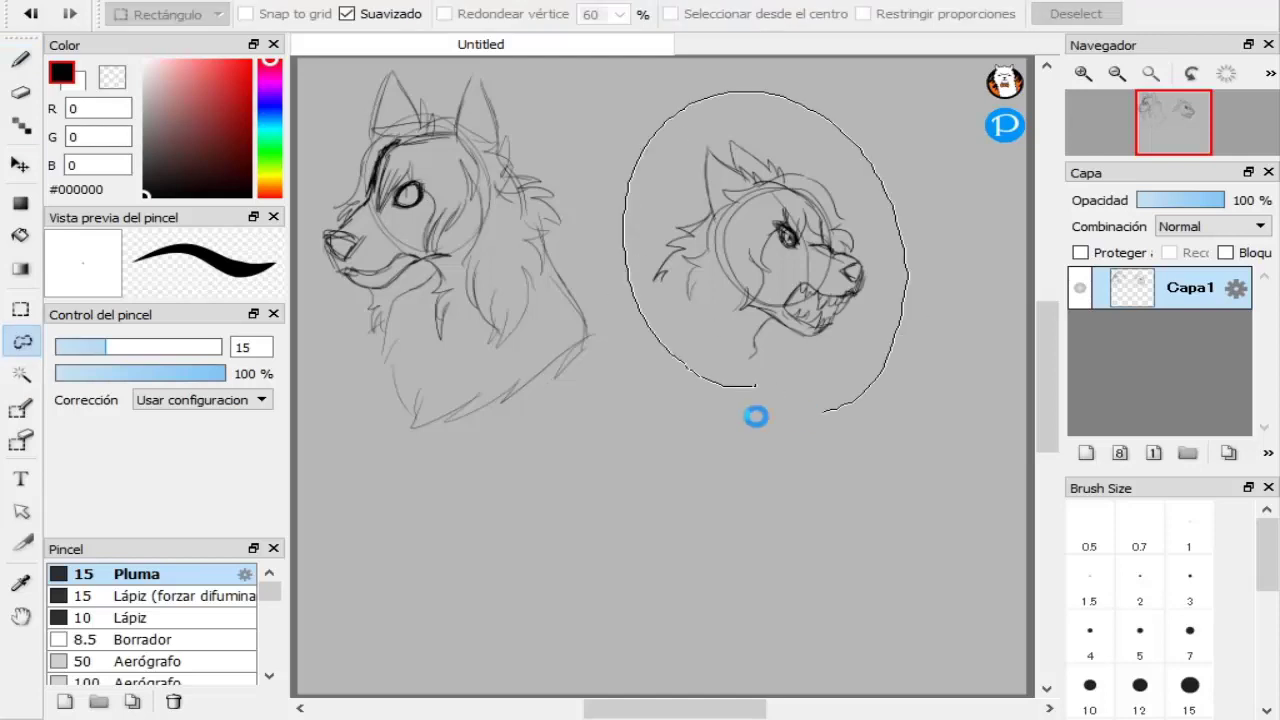
left_click(330, 2)
left_click(402, 241)
left_click_drag(623, 367, 590, 405)
mouse_move(699, 310)
left_mouse_down()
mouse_move(810, 361)
mouse_move(843, 419)
mouse_move(878, 440)
left_mouse_up()
key("Return")
key("b")
key("ctrl+d")
- Sketch the shoulder curve and a slanted body line below the snarling wolf's neck fur
left_click_drag(694, 278, 626, 361)
mouse_move(672, 321)
left_mouse_down()
mouse_move(617, 380)
mouse_move(733, 390)
left_mouse_up()
left_click_drag(705, 348, 734, 393)
- Sketch a third wolf face in the lower middle of the canvas, with two eyes, a nose and a curved lower jaw
left_click_drag(709, 709, 746, 645)
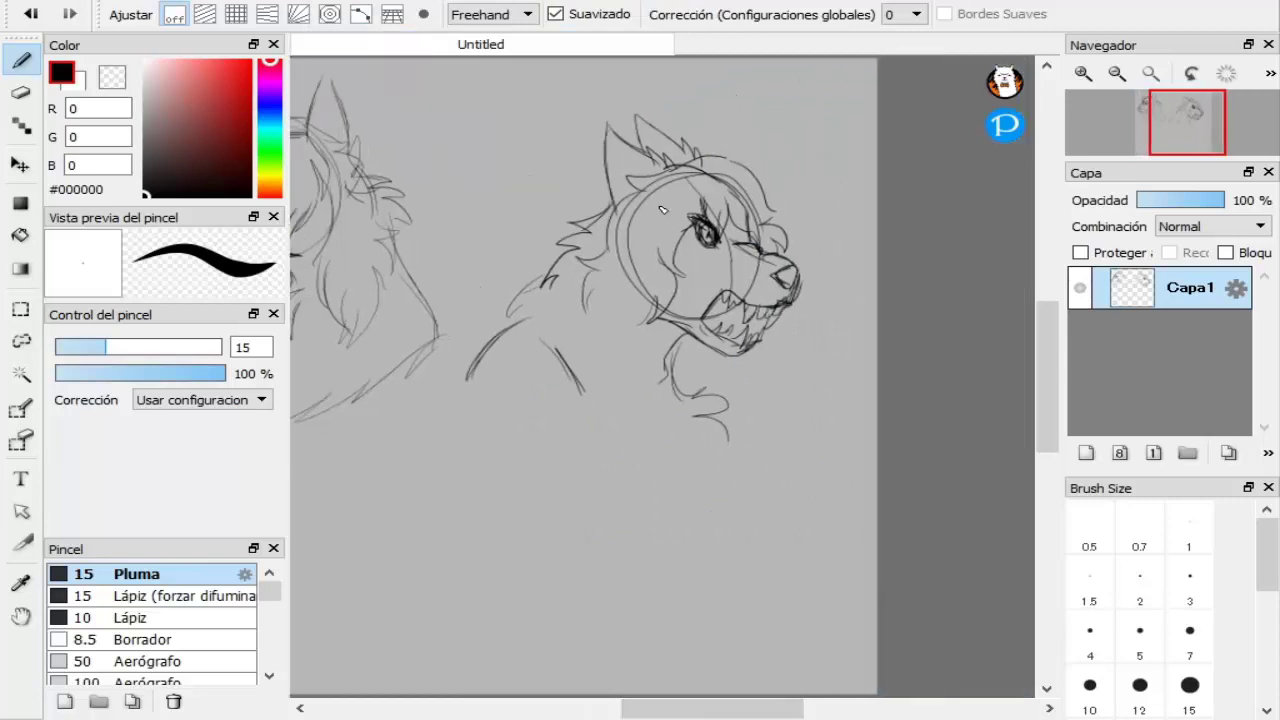
scroll(786, 586, "down", 2)
scroll(549, 494, "left", 3)
left_click_drag(525, 468, 555, 495)
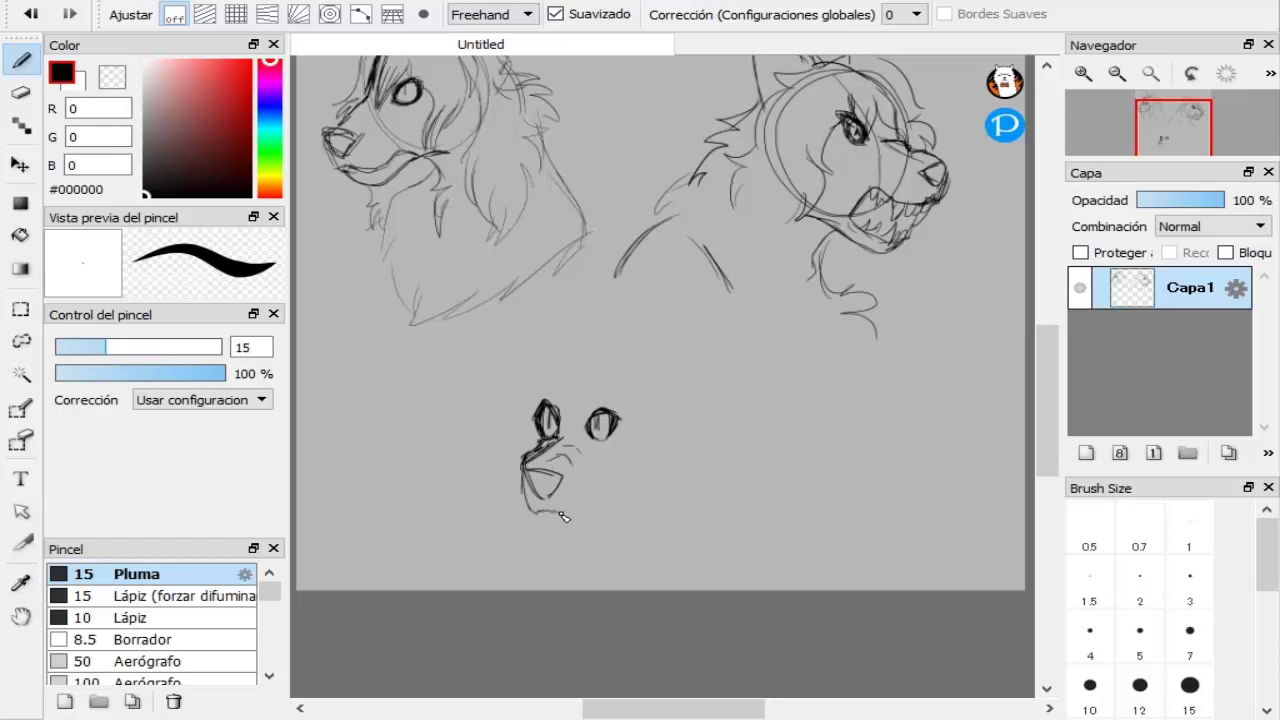
left_click_drag(594, 527, 632, 494)
left_click_drag(604, 524, 648, 482)
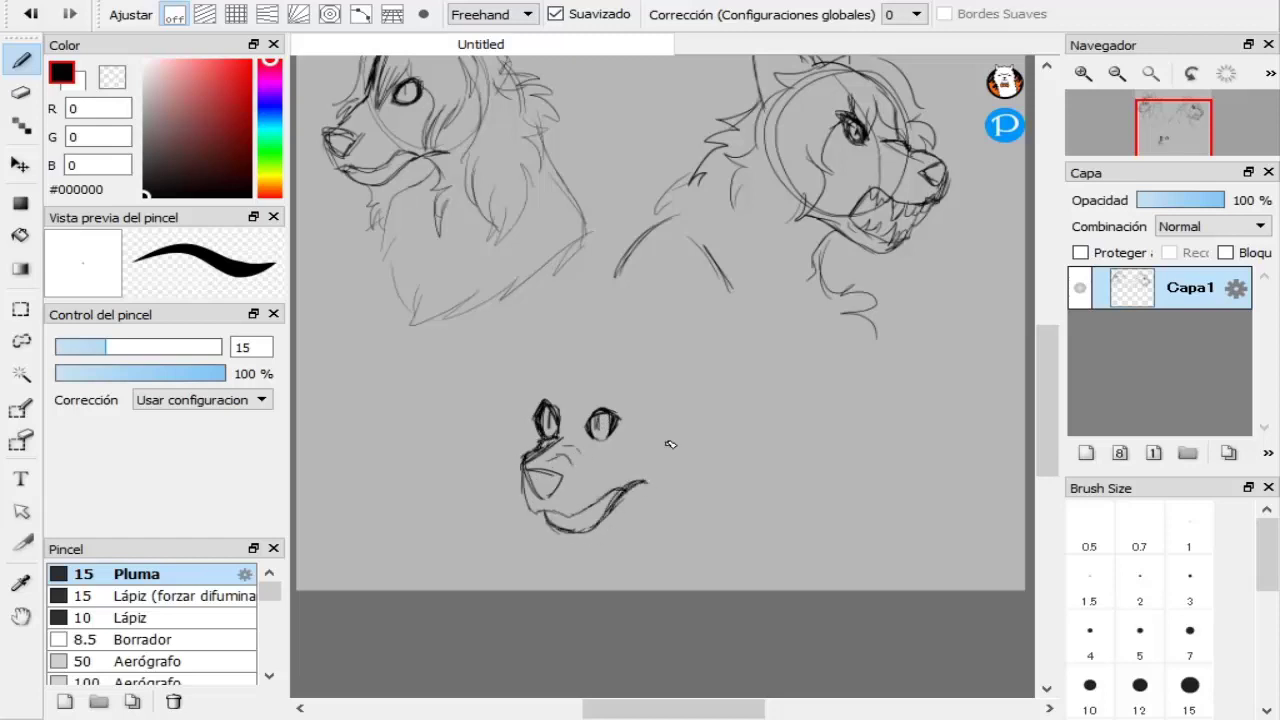
- Undo every stroke of the third wolf face in the lower middle of the canvas
left_click_drag(690, 410, 686, 478)
left_click_drag(684, 454, 656, 492)
key("ctrl+z")
key("ctrl+z")
key("ctrl+z")
key("ctrl+z")
key("ctrl+z")
key("ctrl+z")
key("ctrl+z")
key("ctrl+z")
key("ctrl+z")
key("ctrl+z")
key("ctrl+z")
key("ctrl+z")
key("ctrl+z")
key("ctrl+z")
key("ctrl+z")
key("ctrl+z")
key("ctrl+z")
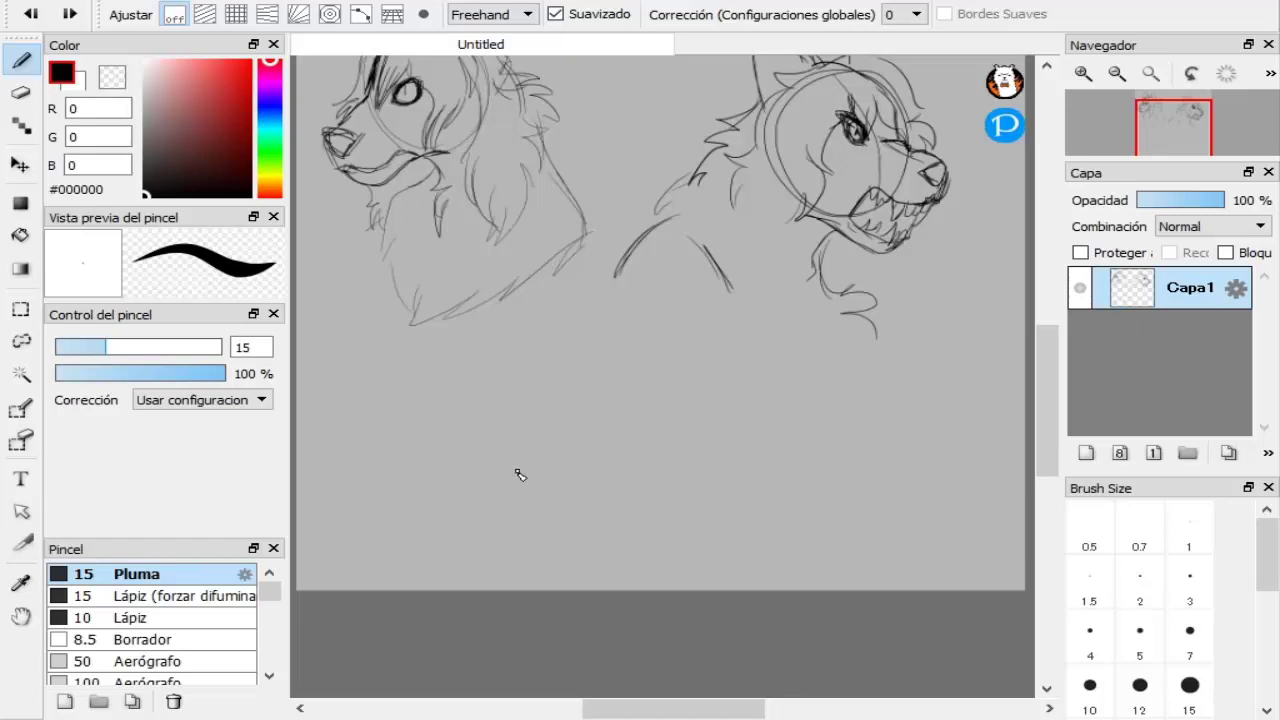
- Sketch pointed fur tufts along the snarling wolf's cheek and the back of its neck
left_click_drag(741, 184, 779, 252)
left_click_drag(799, 203, 779, 252)
left_click_drag(763, 86, 722, 106)
mouse_move(718, 122)
left_mouse_down()
mouse_move(690, 160)
mouse_move(706, 215)
left_mouse_up()
- Erase the overlapping guide circle lines behind the snarling wolf's cheek fur with a larger eraser
left_click(26, 96)
left_click_drag(158, 348, 202, 348)
mouse_move(752, 174)
left_mouse_down()
mouse_move(724, 138)
mouse_move(784, 194)
left_mouse_up()
left_click_drag(1047, 400, 1047, 374)
left_click(21, 60)
- Move the whole sketch lower on the canvas and add a new layer above Capa1
left_click(21, 165)
left_click_drag(753, 367, 763, 435)
left_click_drag(1052, 383, 1103, 379)
left_click(1086, 452)
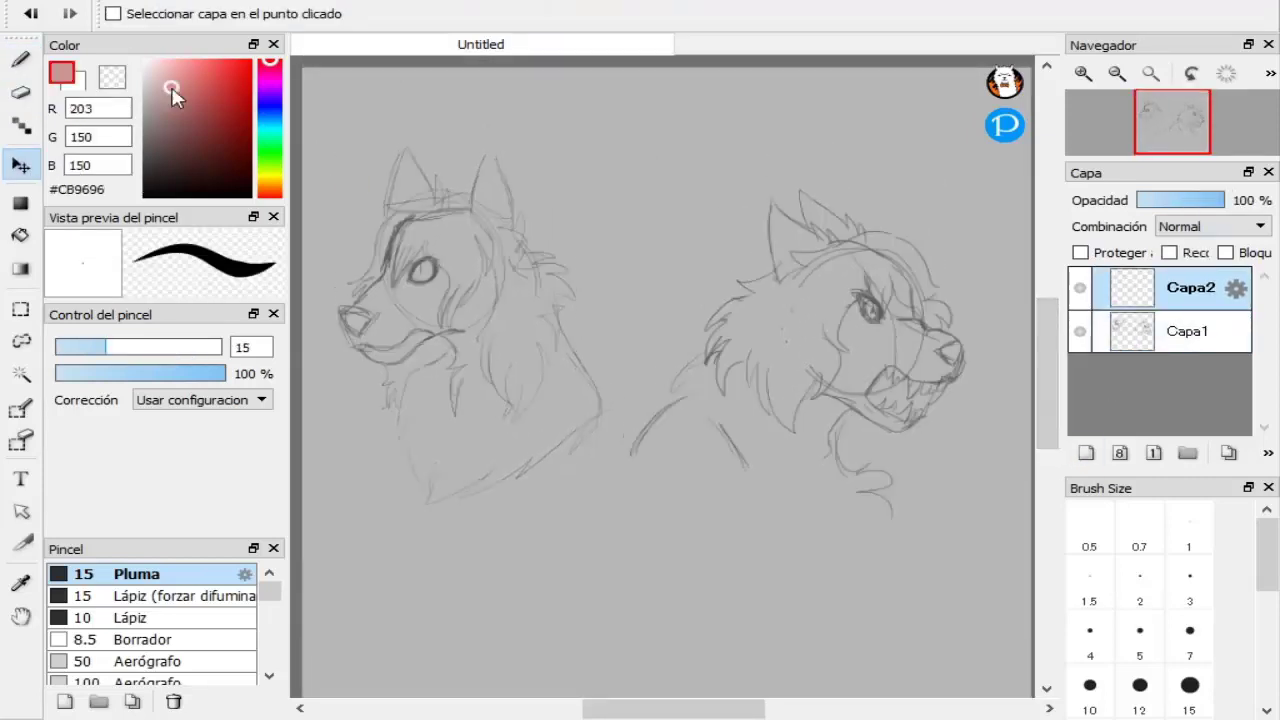
- Set the pen's global stroke correction to 40, lower Capa1's opacity to 16 %, and make Capa2 the active layer
key("b")
left_click(915, 14)
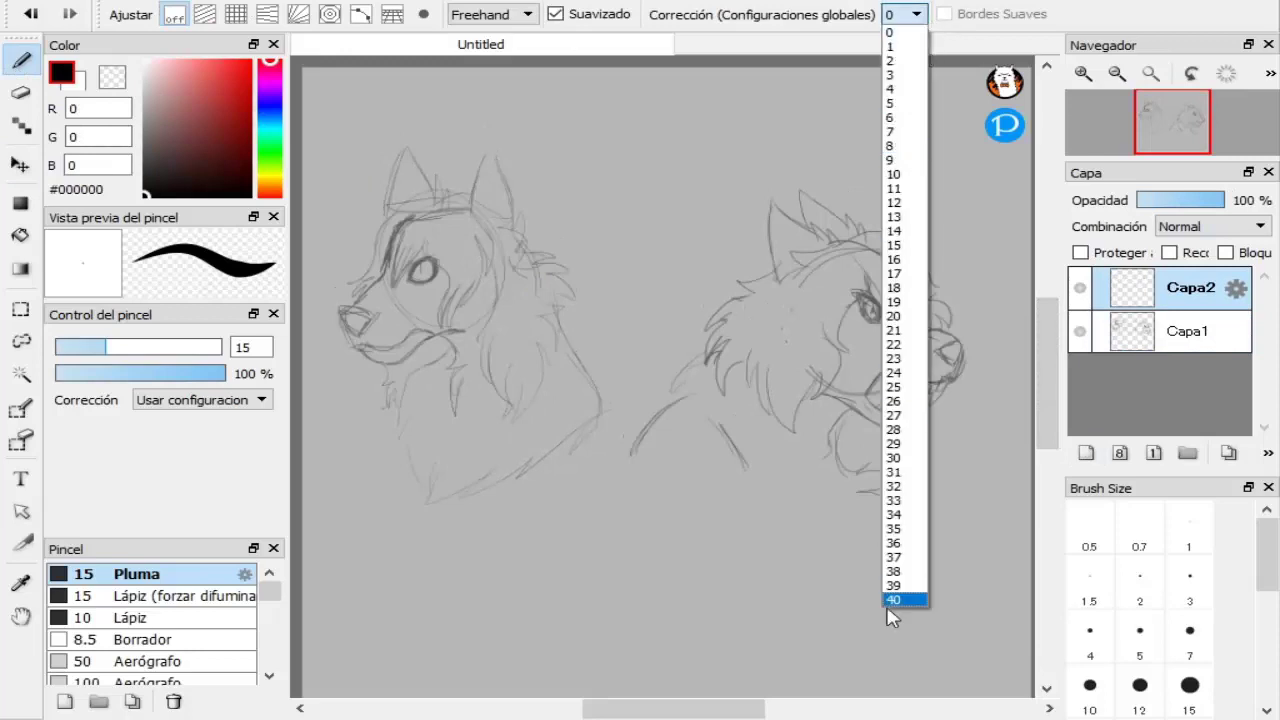
left_click(890, 603)
scroll(367, 312, "up", 4)
left_click(1149, 344)
left_click(1151, 201)
left_click(1150, 291)
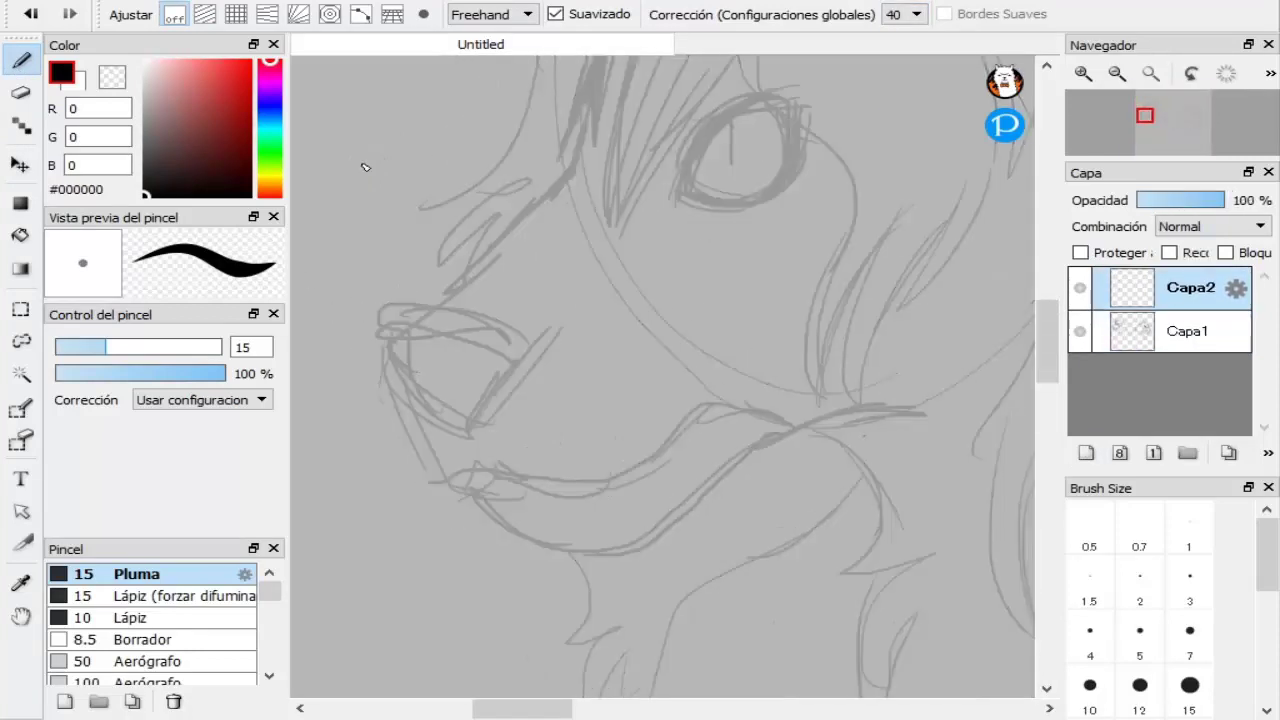
- Ink the calm wolf's muzzle bridge, forehead edge and the fringe strands framing the eye on Capa2
mouse_move(453, 440)
left_mouse_down()
mouse_move(394, 386)
mouse_move(501, 387)
mouse_move(455, 437)
left_mouse_up()
mouse_move(395, 333)
left_mouse_down()
mouse_move(514, 223)
mouse_move(572, 127)
left_mouse_up()
scroll(577, 228, "up", 3)
mouse_move(577, 215)
left_mouse_down()
mouse_move(629, 266)
mouse_move(751, 200)
mouse_move(826, 594)
mouse_move(850, 540)
left_mouse_up()
mouse_move(655, 82)
left_mouse_down()
mouse_move(555, 165)
mouse_move(440, 390)
mouse_move(447, 465)
mouse_move(470, 440)
left_mouse_up()
left_click_drag(560, 714, 595, 714)
left_click_drag(1056, 322, 1056, 305)
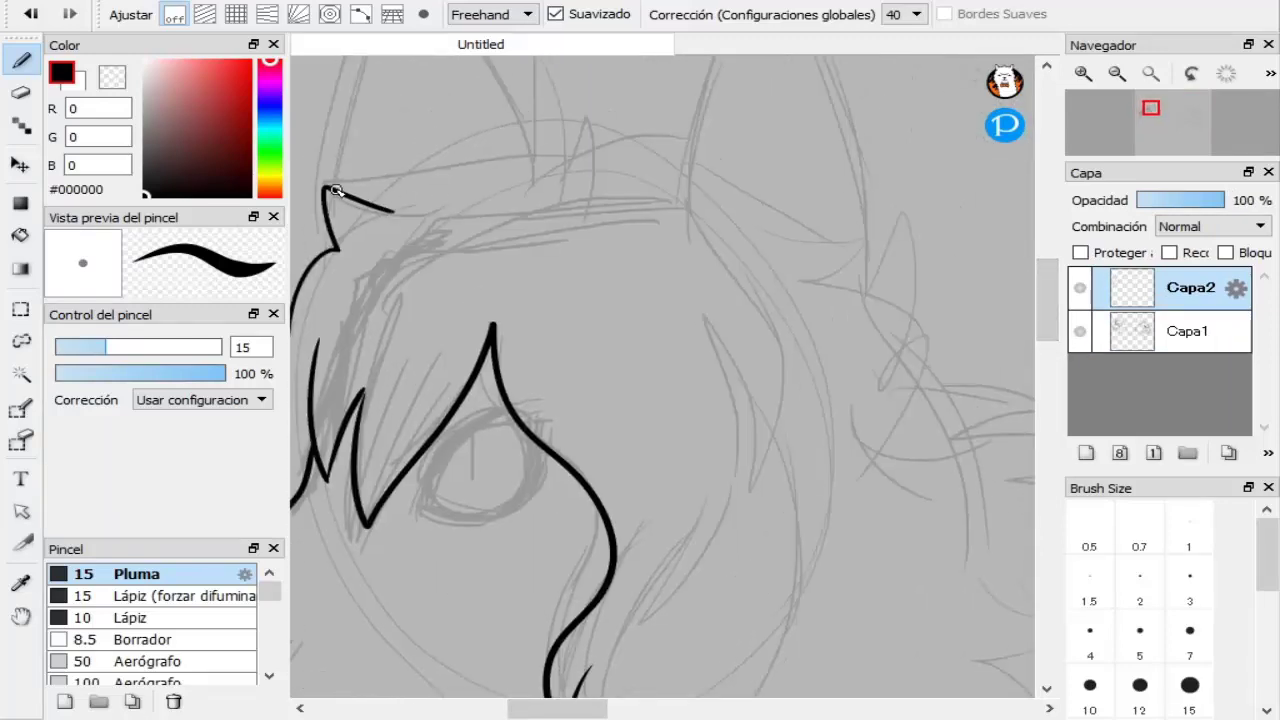
- Ink the spiky crown and back-of-head hair outline plus the inner strands beside the cheek
mouse_move(329, 184)
left_mouse_down()
mouse_move(543, 137)
mouse_move(671, 163)
mouse_move(970, 395)
mouse_move(1036, 592)
left_mouse_up()
mouse_move(1046, 325)
left_mouse_down()
mouse_move(1050, 375)
mouse_move(1050, 352)
left_mouse_up()
left_click_drag(586, 420, 697, 263)
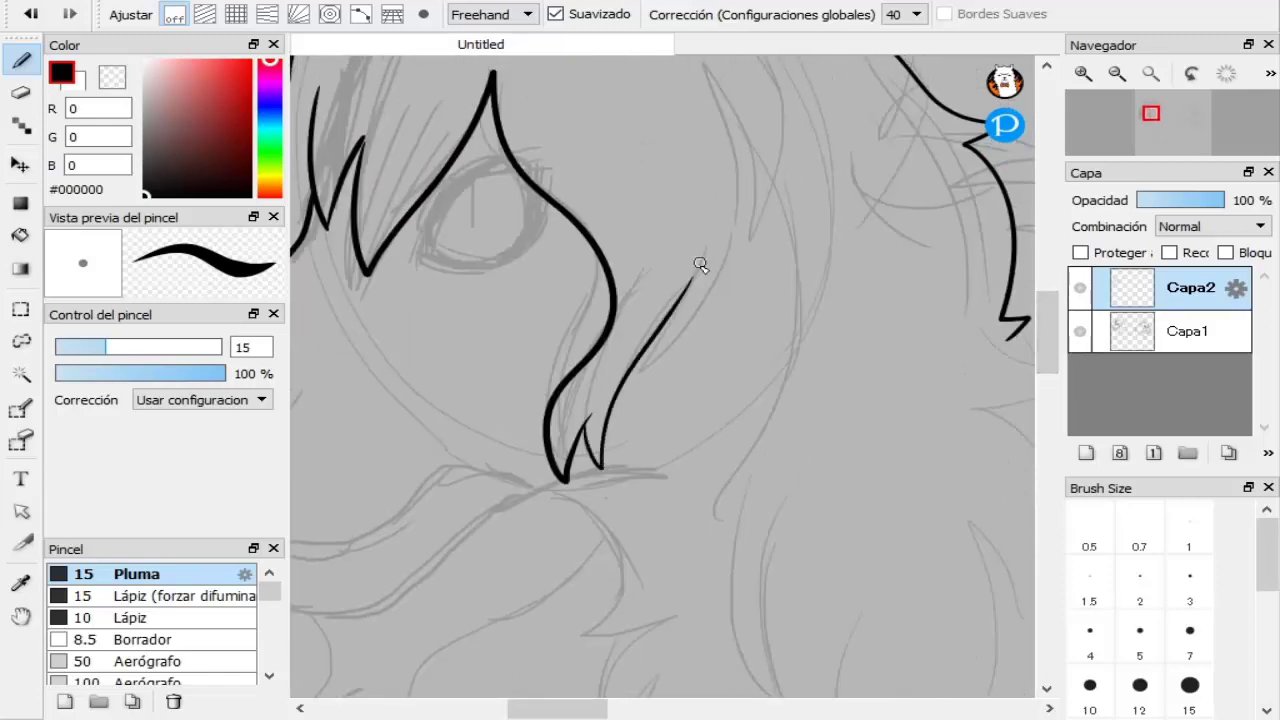
mouse_move(642, 364)
left_mouse_down()
mouse_move(714, 280)
mouse_move(708, 66)
left_mouse_up()
left_click_drag(1047, 344, 1047, 314)
mouse_move(730, 324)
left_mouse_down()
mouse_move(751, 459)
mouse_move(750, 264)
left_mouse_up()
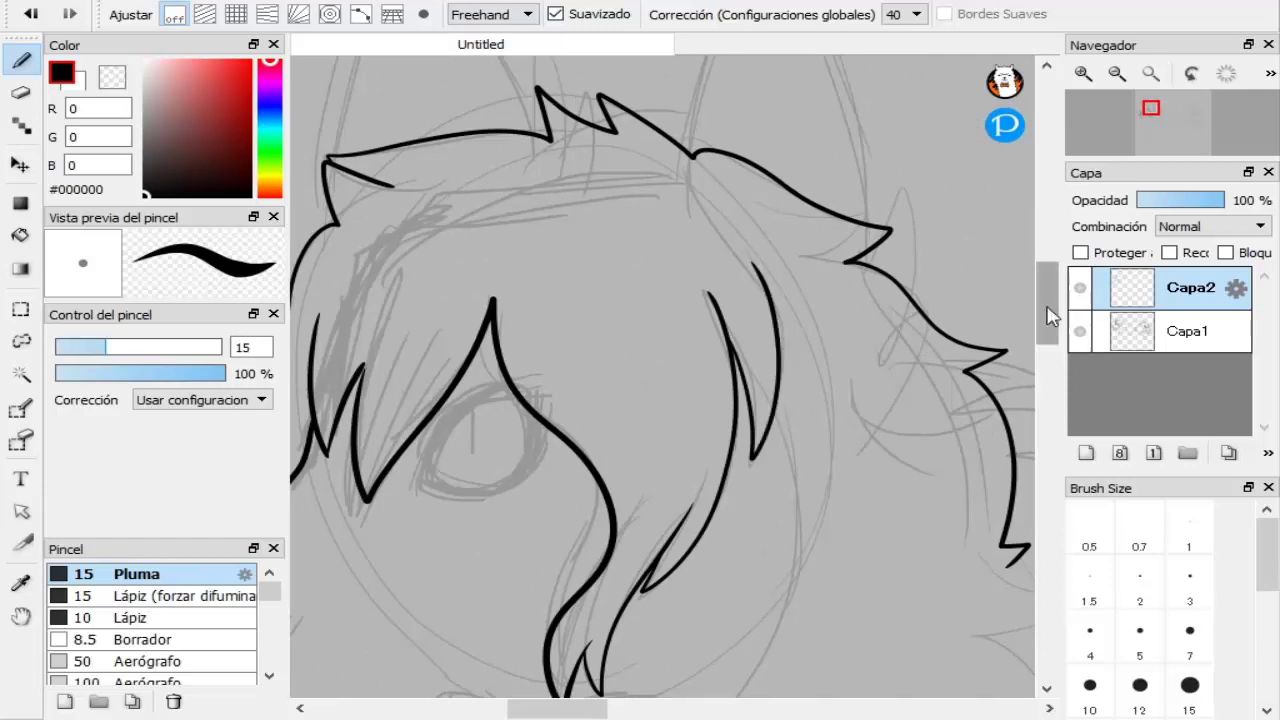
- Ink the front edge and pointed lower tip of the long hair lock hanging over the neck
left_click_drag(1048, 314, 1048, 355)
mouse_move(775, 109)
left_mouse_down()
mouse_move(803, 191)
mouse_move(792, 648)
left_mouse_up()
left_click_drag(766, 526, 856, 717)
left_click_drag(1048, 350, 1048, 382)
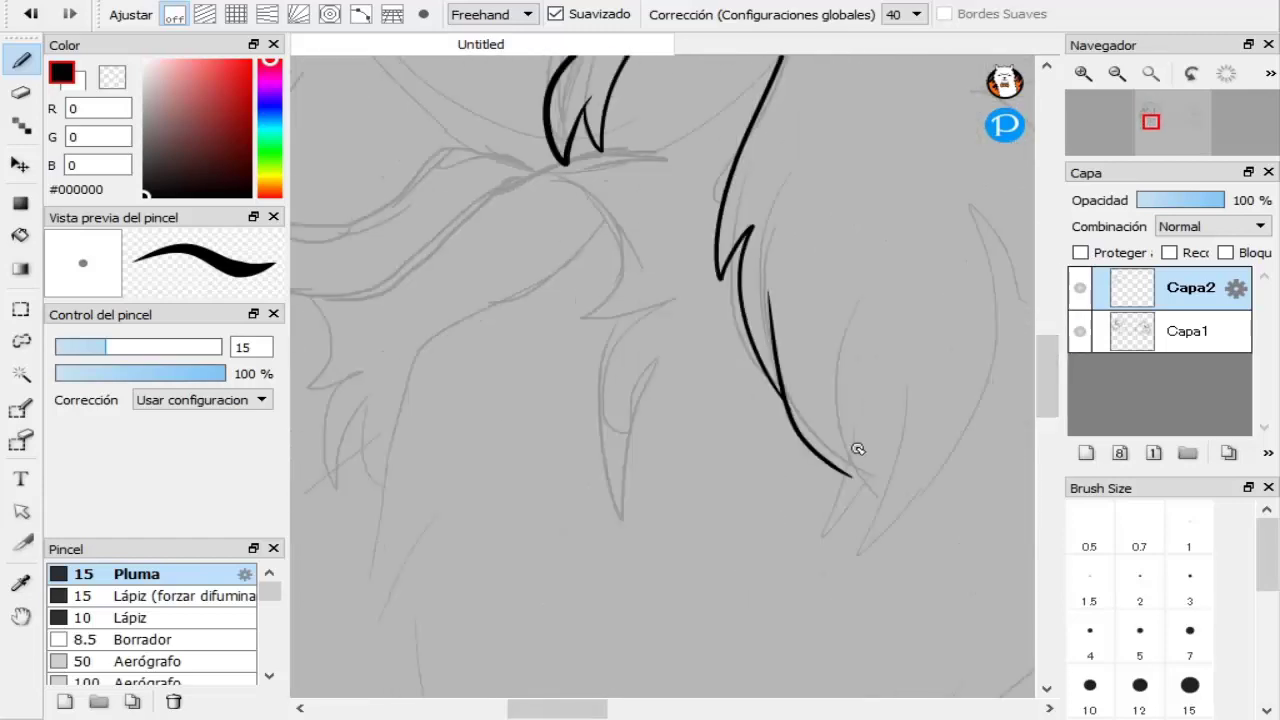
key("ctrl+z")
mouse_move(766, 306)
left_mouse_down()
mouse_move(835, 475)
mouse_move(871, 491)
mouse_move(971, 210)
left_mouse_up()
key("ctrl+z")
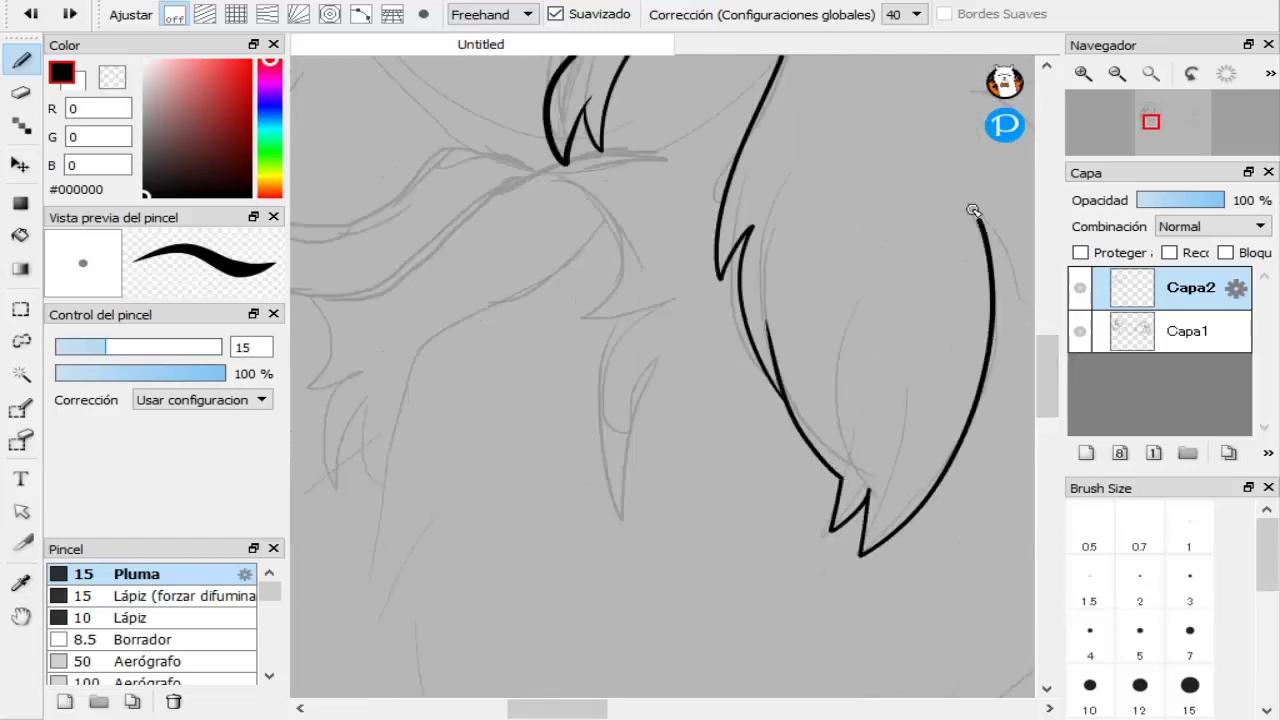
- Ink the rear edge of the long hair lock with its curved outer spikes
left_click_drag(572, 710, 627, 711)
left_click_drag(1047, 388, 1047, 346)
mouse_move(605, 325)
left_mouse_down()
mouse_move(646, 380)
mouse_move(609, 577)
mouse_move(589, 551)
left_mouse_up()
- Ink the wolf's nose outline, the mouth line and the curved lower jaw
left_click(1148, 76)
scroll(350, 318, "up", 5)
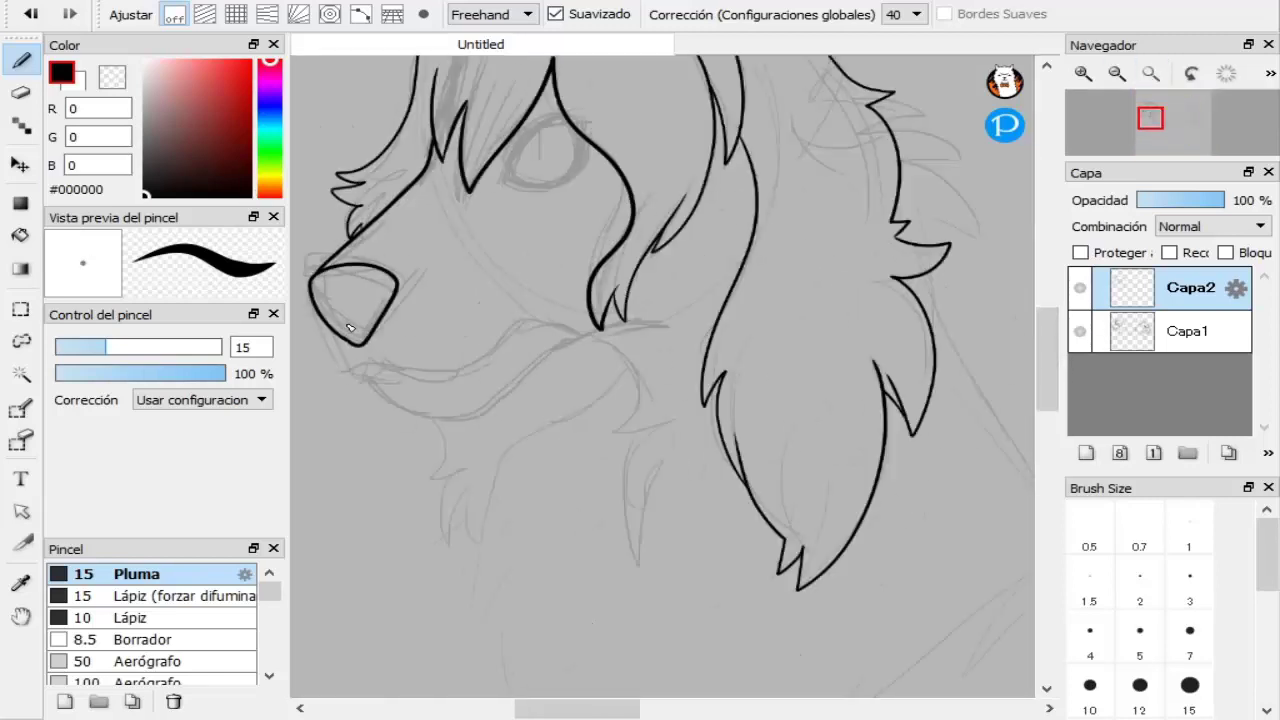
left_click_drag(510, 711, 492, 711)
mouse_move(415, 249)
left_mouse_down()
mouse_move(457, 394)
mouse_move(766, 374)
mouse_move(913, 312)
left_mouse_up()
left_click_drag(522, 418, 872, 376)
left_click_drag(930, 338, 974, 325)
left_click_drag(512, 710, 543, 710)
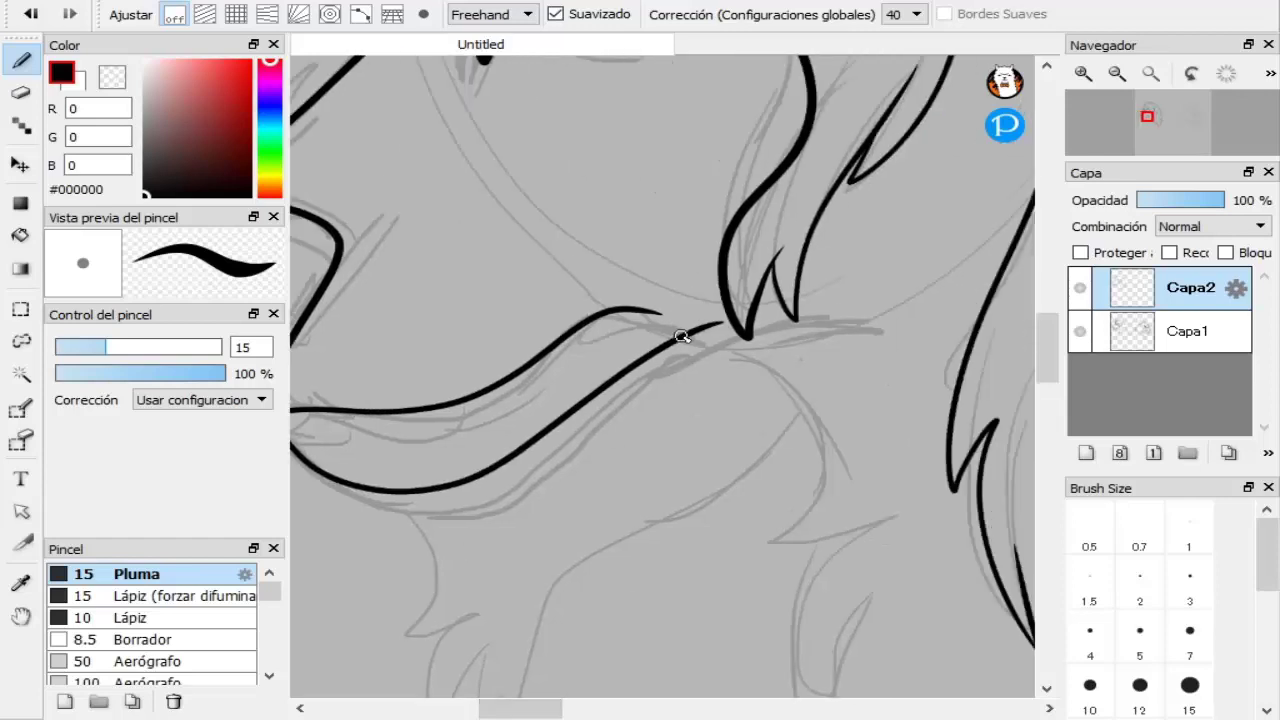
- Ink the curved cheek line behind the mouth and the throat line running down to the chest
left_click_drag(682, 335, 810, 534)
left_click_drag(1044, 330, 1044, 338)
mouse_move(773, 342)
left_mouse_down()
mouse_move(783, 171)
mouse_move(486, 688)
left_mouse_up()
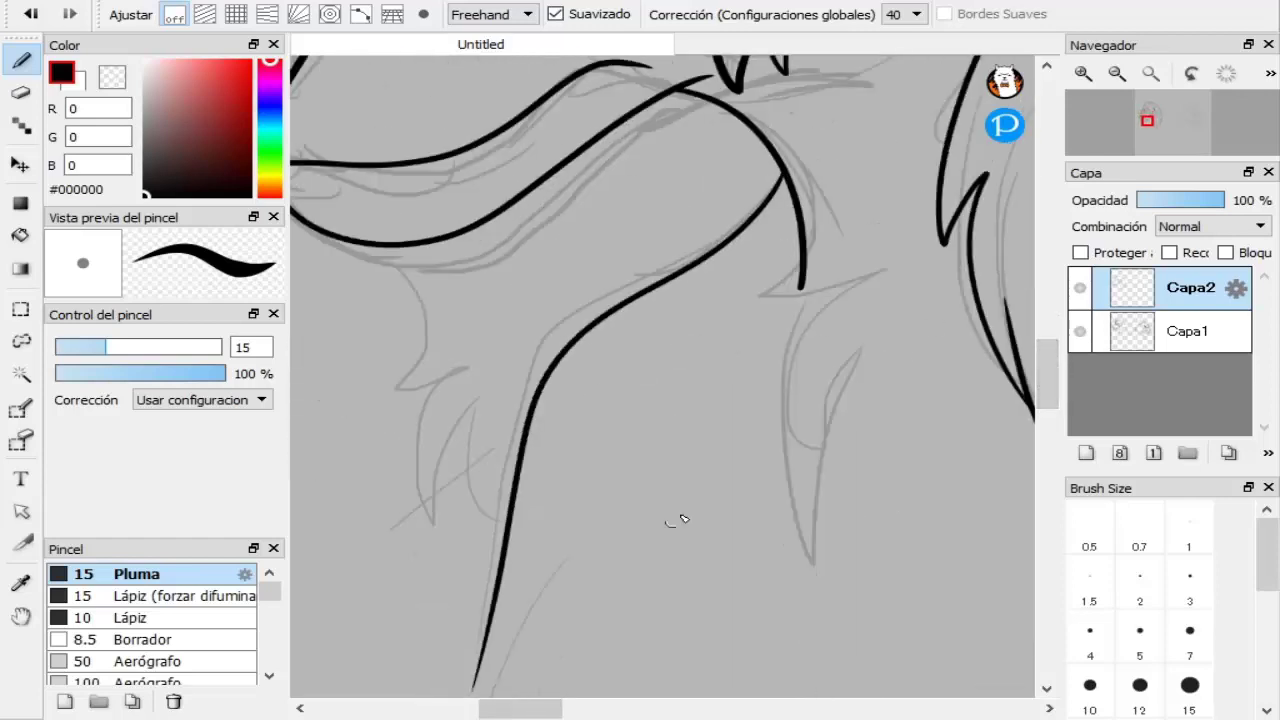
- Ink the jagged fur tufts down the front of the chest to its lower point
mouse_move(680, 517)
left_mouse_down()
mouse_move(586, 286)
mouse_move(492, 398)
mouse_move(486, 423)
mouse_move(520, 366)
mouse_move(530, 504)
mouse_move(546, 440)
left_mouse_up()
key("ctrl+z")
key("ctrl+z")
left_click_drag(522, 369, 539, 438)
mouse_move(540, 438)
left_mouse_down()
mouse_move(620, 700)
mouse_move(551, 555)
mouse_move(626, 690)
left_mouse_up()
key("ctrl+z")
left_click_drag(1044, 382, 1046, 428)
mouse_move(625, 478)
left_mouse_down()
mouse_move(643, 506)
mouse_move(690, 378)
left_mouse_up()
left_click_drag(710, 405, 642, 599)
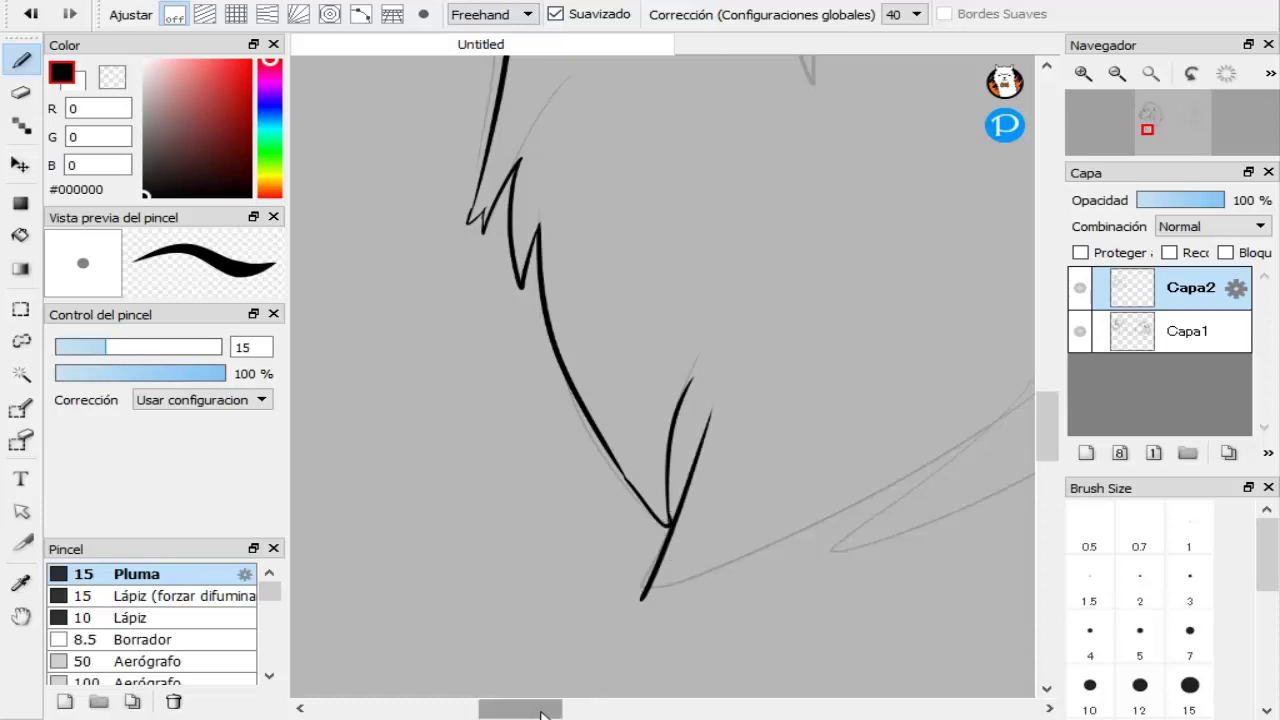
- Ink the lower edge of the chest with long pointed fur spikes running toward the back
left_click_drag(543, 711, 572, 711)
mouse_move(380, 607)
left_mouse_down()
mouse_move(600, 560)
mouse_move(849, 438)
left_mouse_up()
key("ctrl+z")
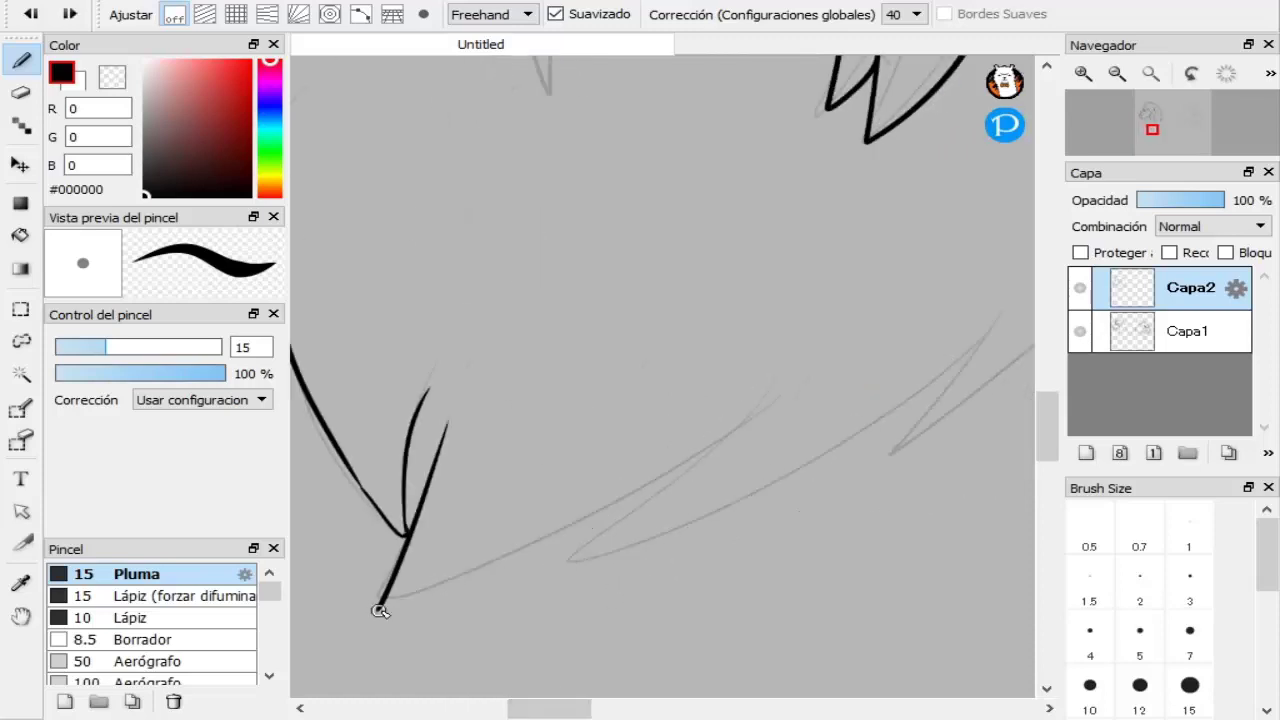
mouse_move(380, 608)
left_mouse_down()
mouse_move(574, 557)
mouse_move(944, 425)
mouse_move(1037, 354)
left_mouse_up()
left_click_drag(572, 710, 625, 710)
scroll(858, 480, "up", 5)
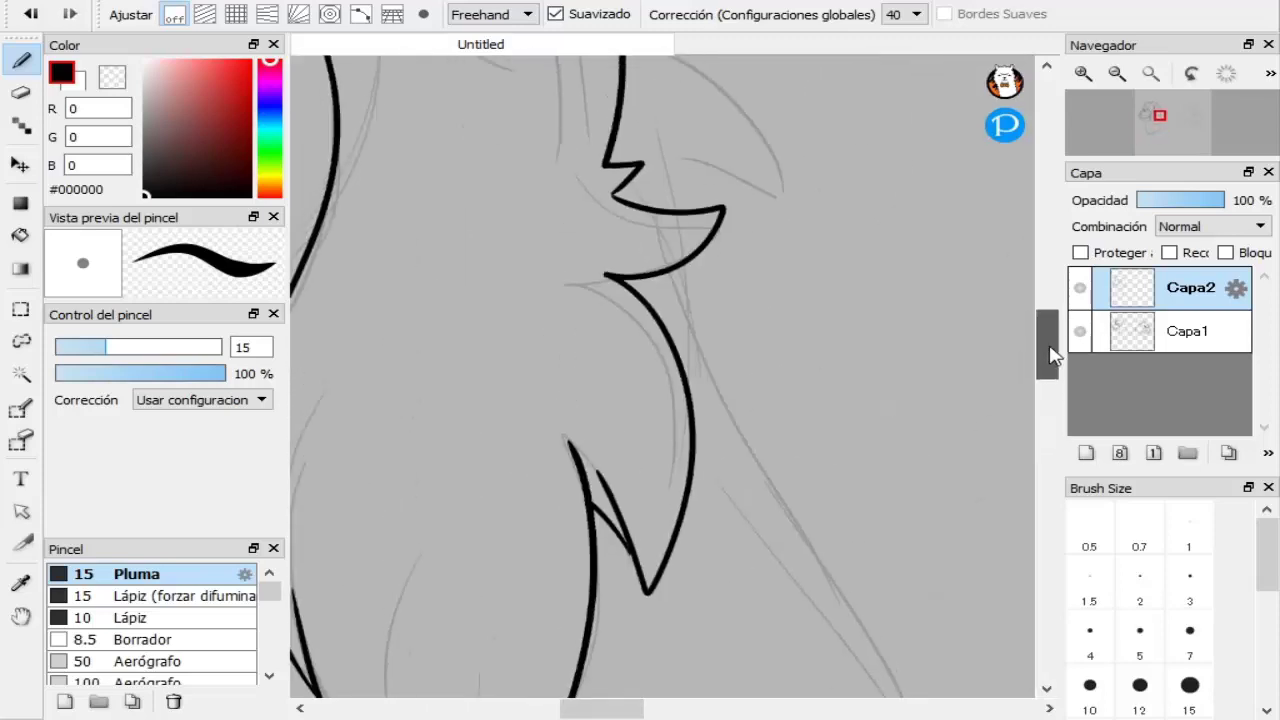
- Ink the back of the neck and the shoulder line, joining it to the lower chest edge
mouse_move(612, 232)
left_mouse_down()
mouse_move(745, 364)
mouse_move(752, 645)
left_mouse_up()
scroll(752, 645, "down", 5)
mouse_move(748, 318)
left_mouse_down()
mouse_move(857, 590)
mouse_move(827, 461)
mouse_move(854, 632)
mouse_move(866, 603)
left_mouse_up()
key("ctrl+z")
key("ctrl+z")
scroll(1043, 388, "down", 5)
left_click_drag(866, 379, 584, 611)
- Ink the eye with a thick black-filled rim and a narrow vertical pupil
left_click_drag(612, 710, 548, 711)
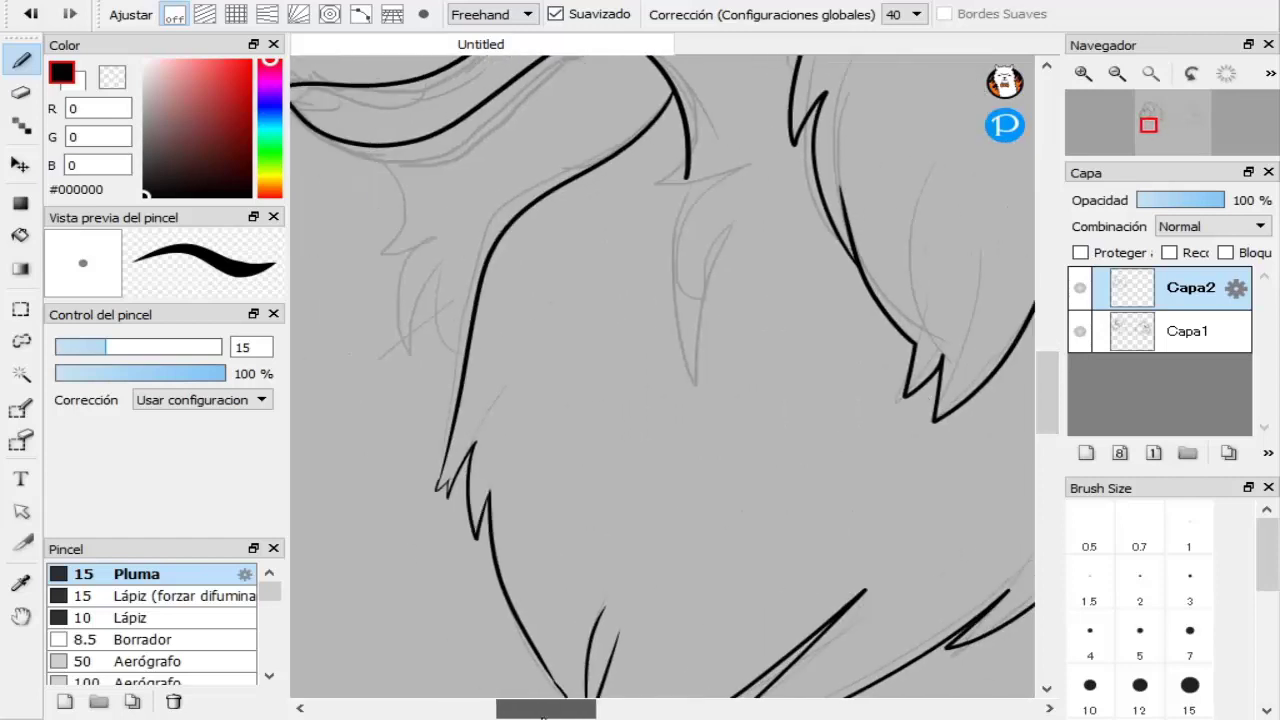
left_click_drag(1050, 393, 1050, 321)
mouse_move(512, 326)
left_mouse_down()
mouse_move(606, 266)
mouse_move(524, 367)
mouse_move(506, 356)
left_mouse_up()
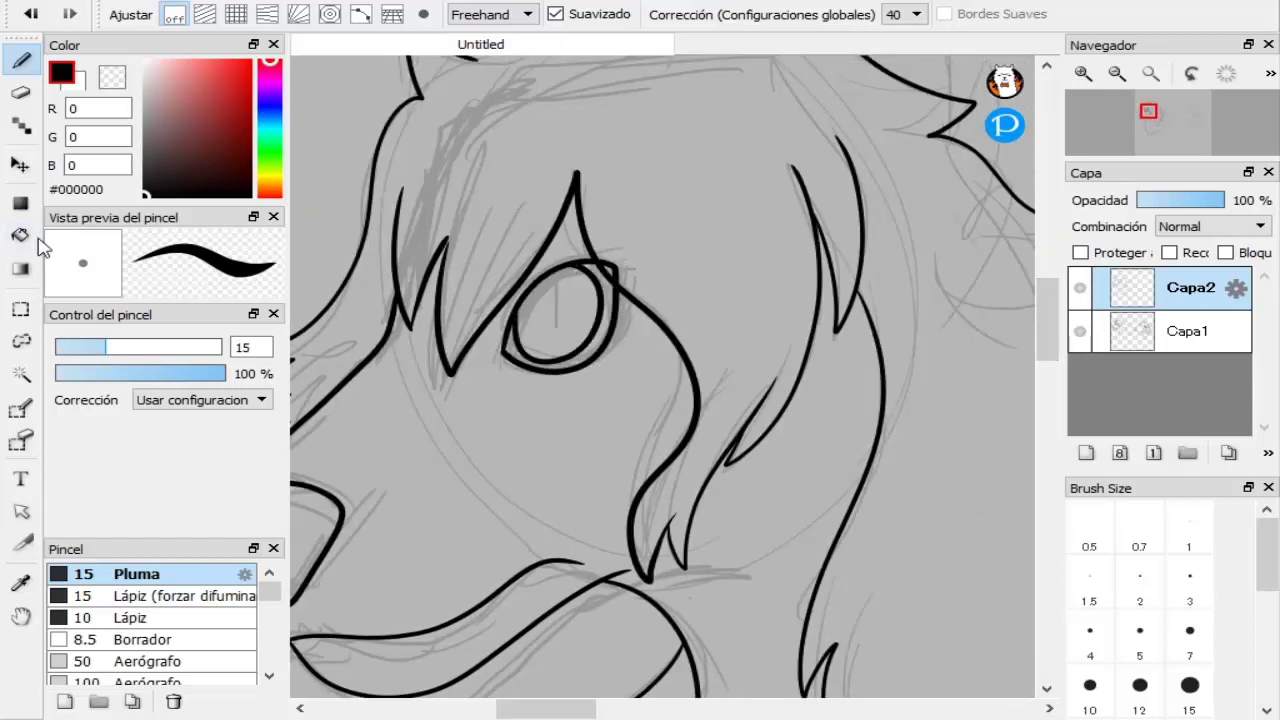
left_click(20, 235)
left_click(605, 300)
left_click(18, 62)
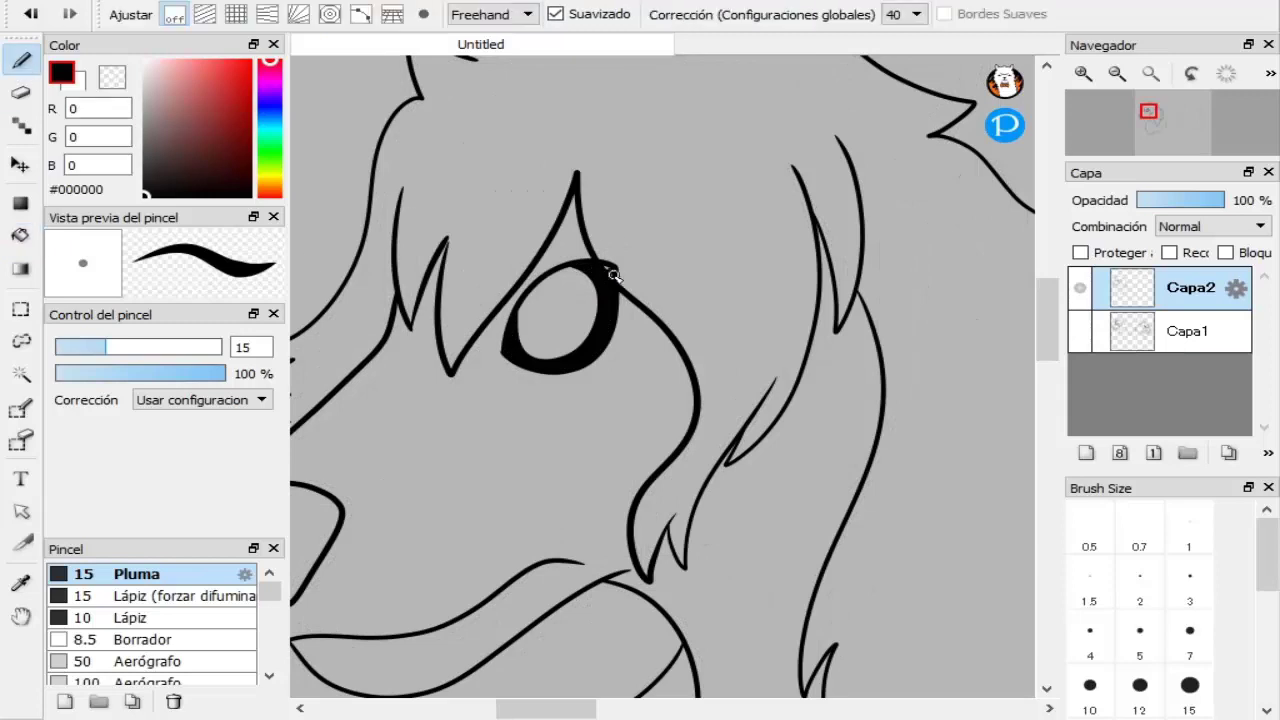
left_click_drag(546, 278, 548, 328)
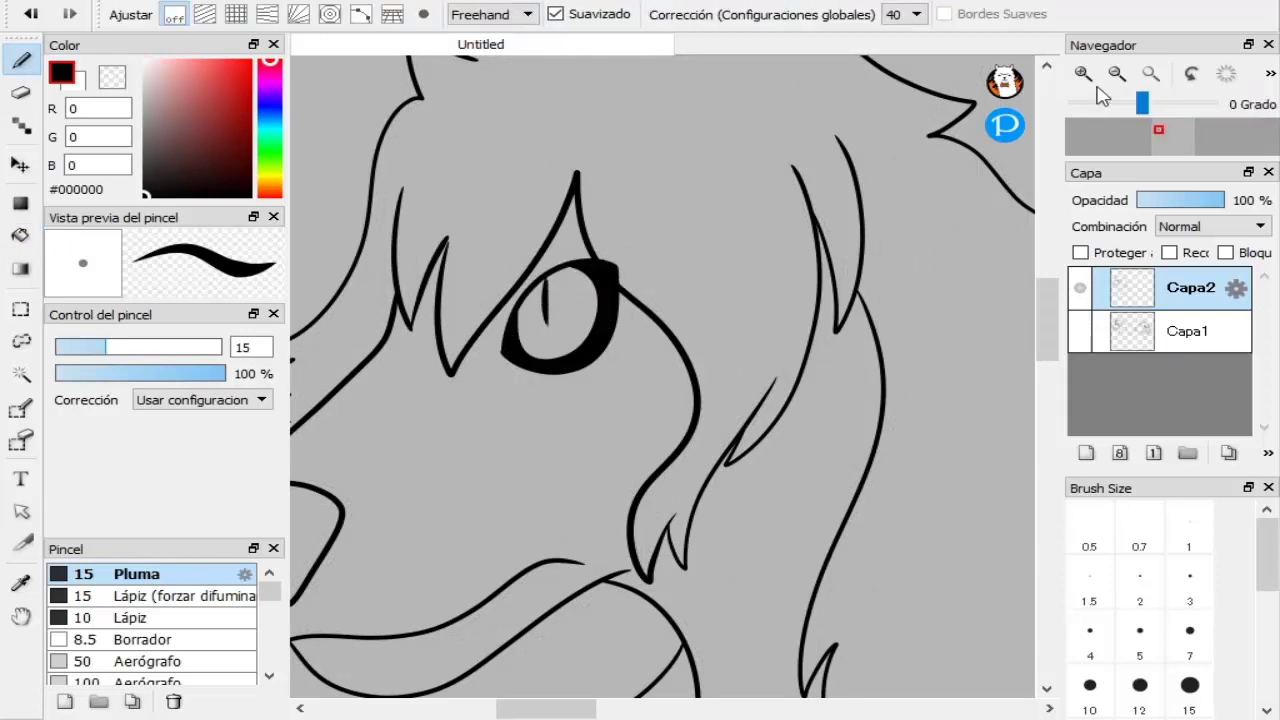
- Show the Capa1 sketch again and ink the wolf's two pointed ears over it
left_click(1117, 74)
left_click(1080, 331)
left_click_drag(1047, 316, 1047, 288)
mouse_move(738, 345)
left_mouse_down()
mouse_move(866, 364)
mouse_move(873, 400)
left_mouse_up()
key("ctrl+z")
mouse_move(496, 373)
left_mouse_down()
mouse_move(578, 198)
mouse_move(642, 312)
left_mouse_up()
- Ink a vertical shoulder line behind the long hair lock and hide the Capa1 sketch layer
left_click(1120, 76)
left_click(1151, 74)
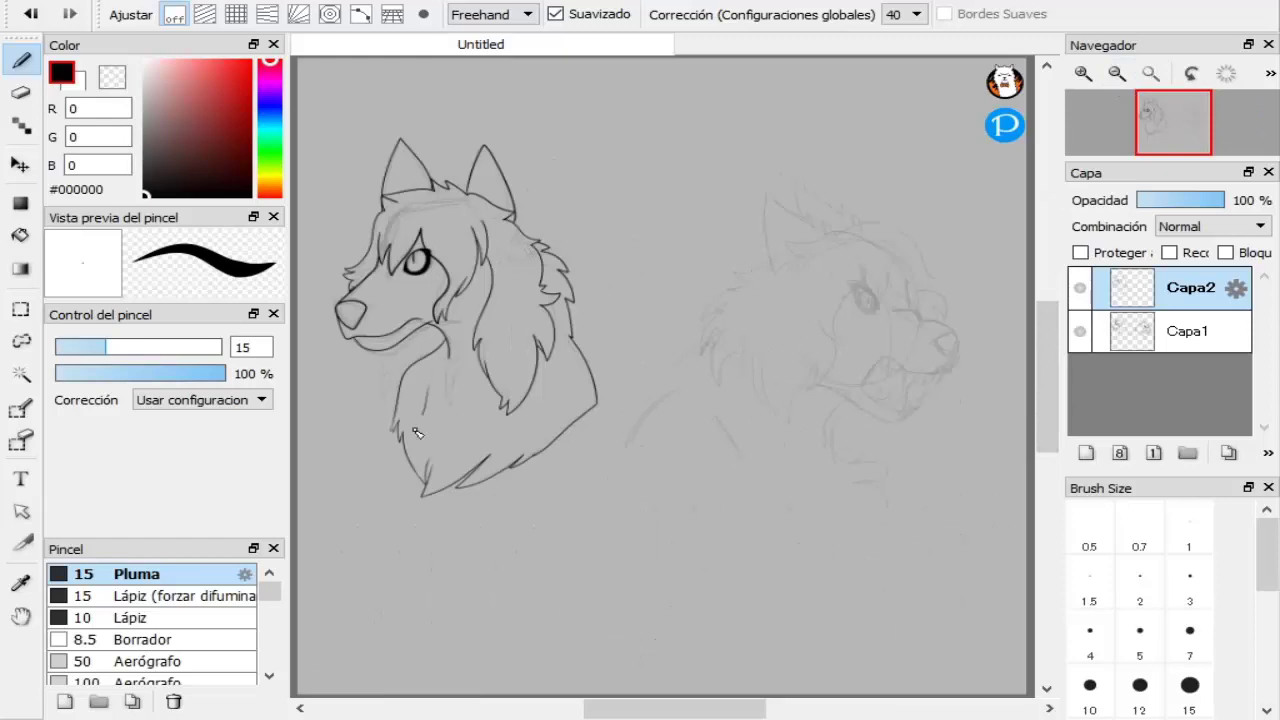
left_click_drag(550, 393, 552, 446)
left_click(1080, 331)
- Transform the inked wolf to a larger size, centre it on the canvas, and apply the change
left_click(330, 2)
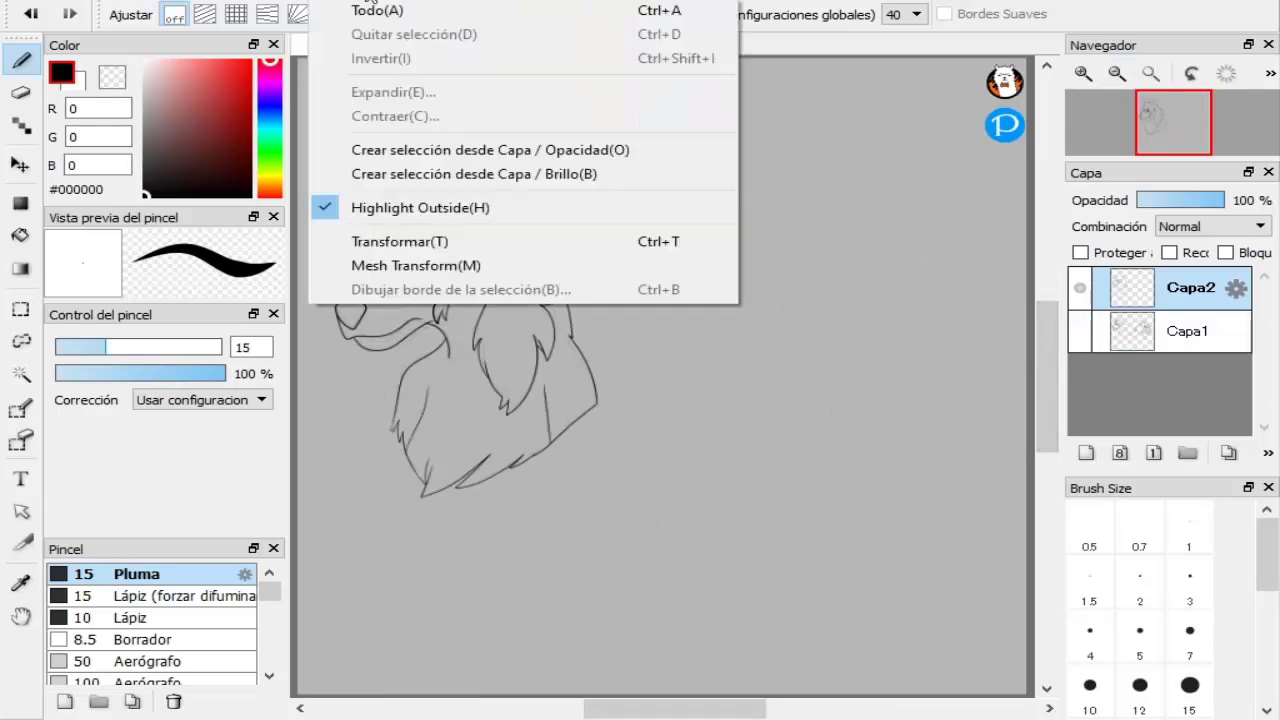
left_click(400, 241)
mouse_move(628, 497)
left_mouse_down()
mouse_move(637, 489)
mouse_move(622, 501)
left_mouse_up()
left_click_drag(593, 458, 631, 512)
left_click_drag(590, 430, 758, 470)
left_click_drag(799, 553, 819, 579)
left_click(1117, 74)
left_click_drag(782, 497, 798, 515)
left_click(903, 705)
- Add a new layer for colour and place it between Capa2 and Capa1
left_click(1188, 331)
left_click(1188, 375)
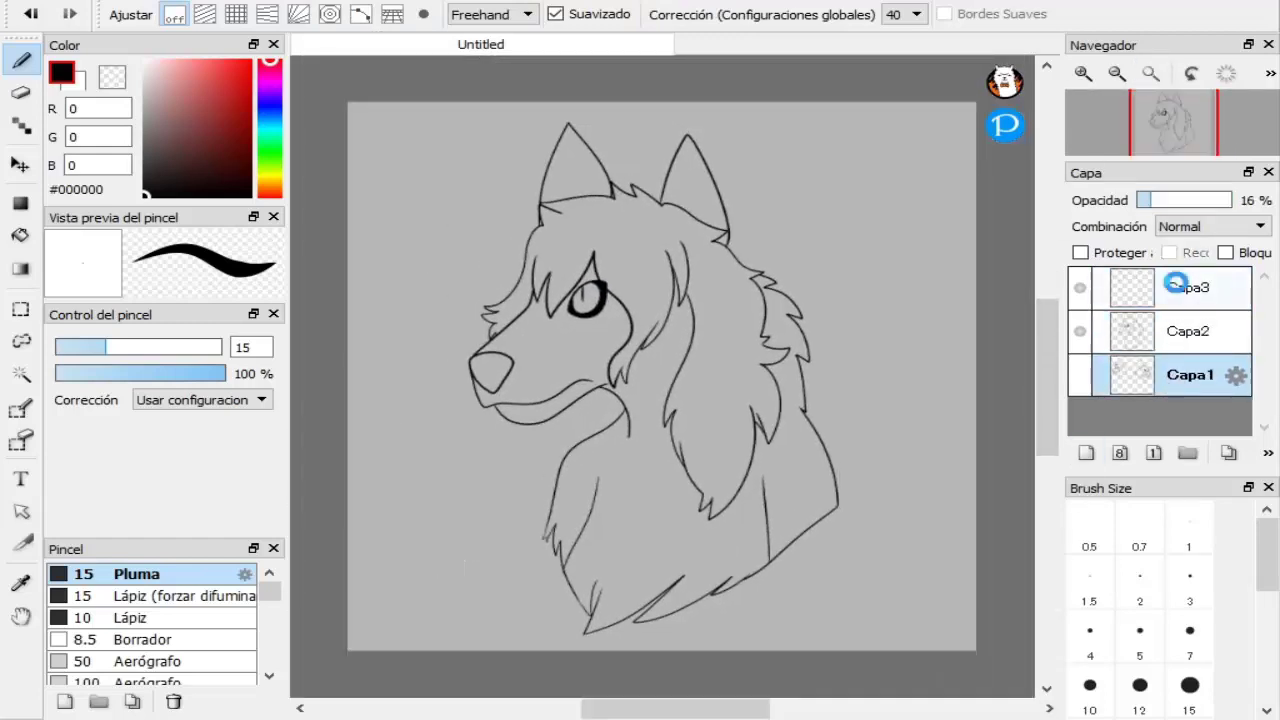
left_click_drag(1177, 286, 1130, 326)
- Fill the wolf's face, ears and body with grey #818181 and the eye with yellow #E7CE4E
left_click(144, 127)
key("g")
left_click(640, 302)
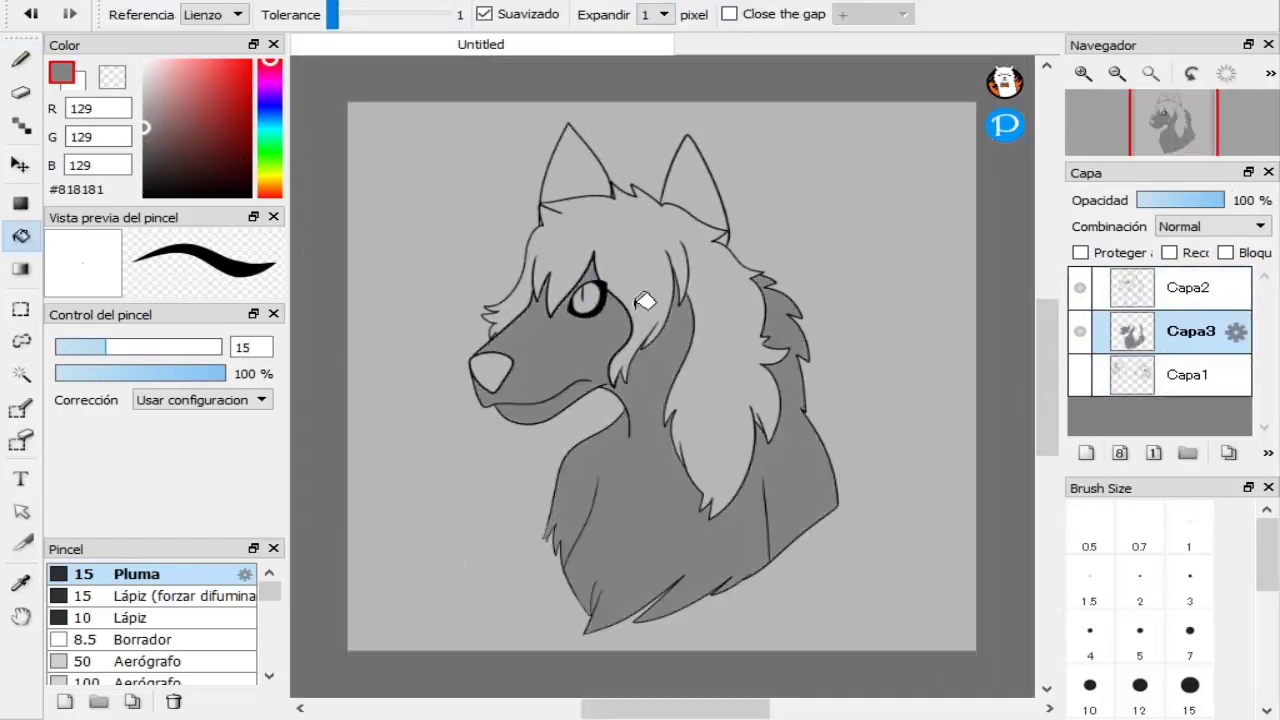
left_click(269, 179)
left_click(184, 109)
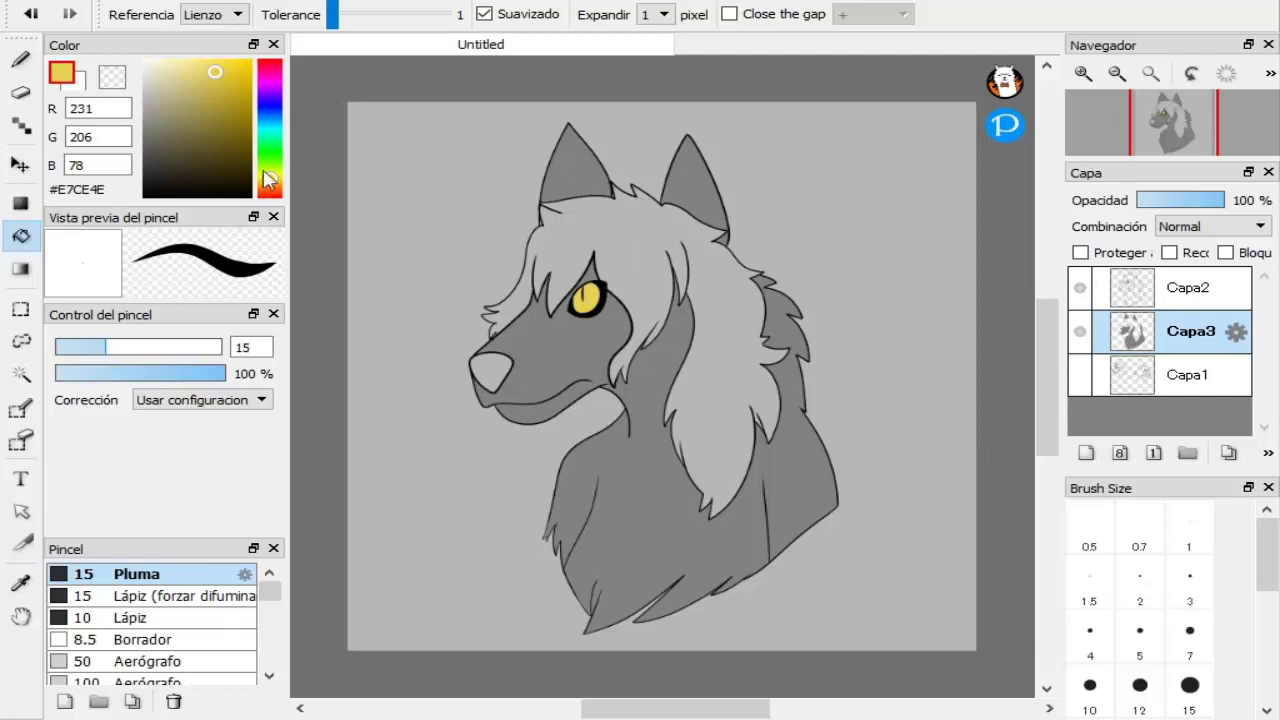
- Select the hair area with the magic wand and choose light blue #98A8DB
left_click_drag(268, 180, 269, 110)
left_click(622, 230)
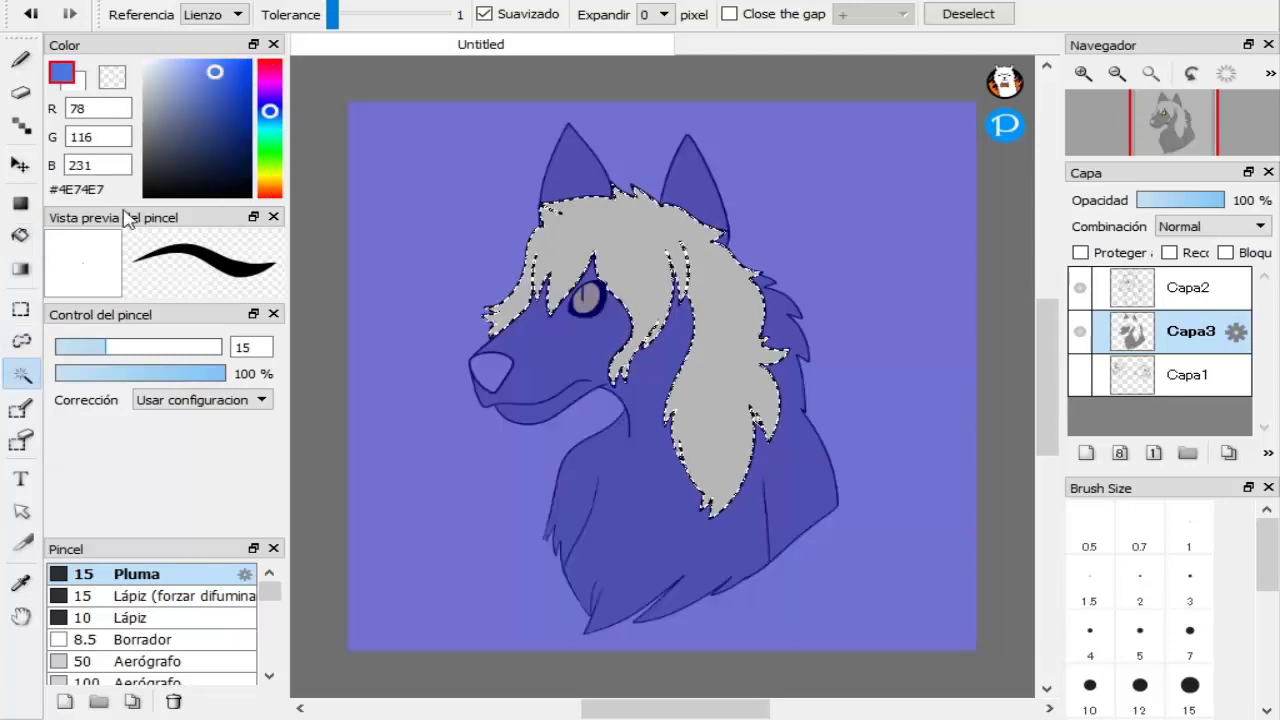
left_click(176, 78)
key("b")
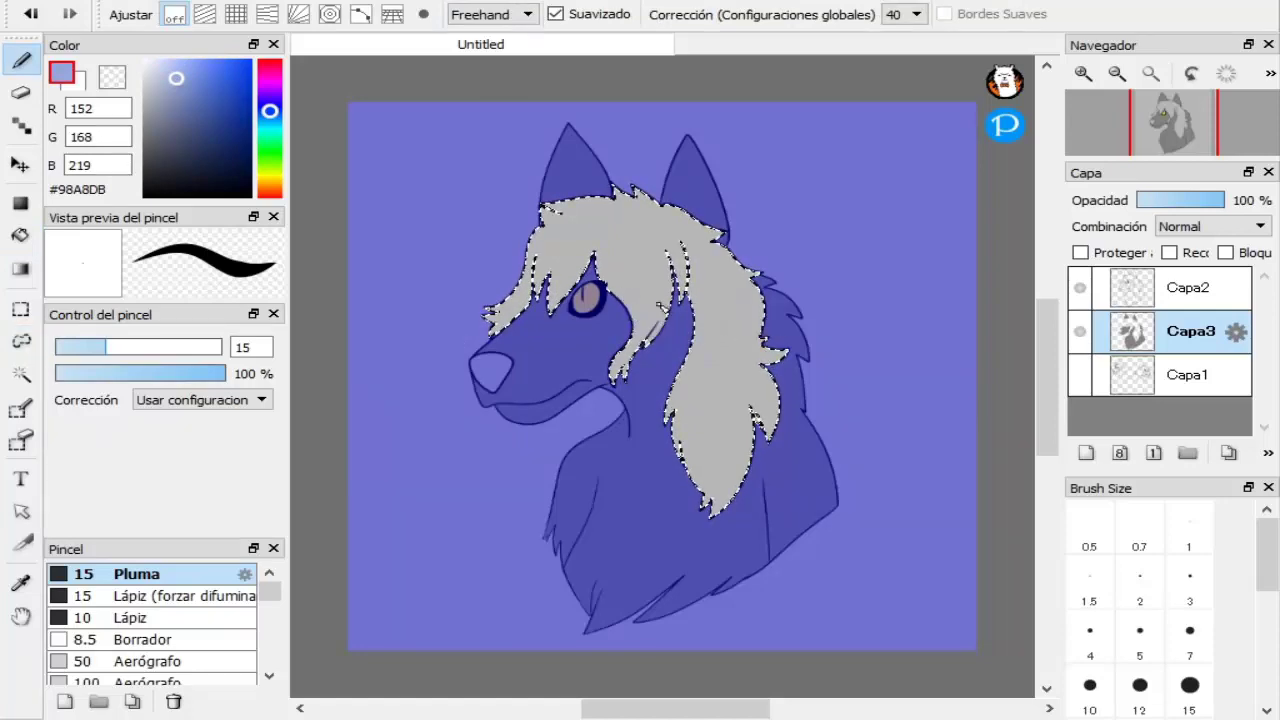
key("g")
left_click(21, 235)
left_click(712, 262)
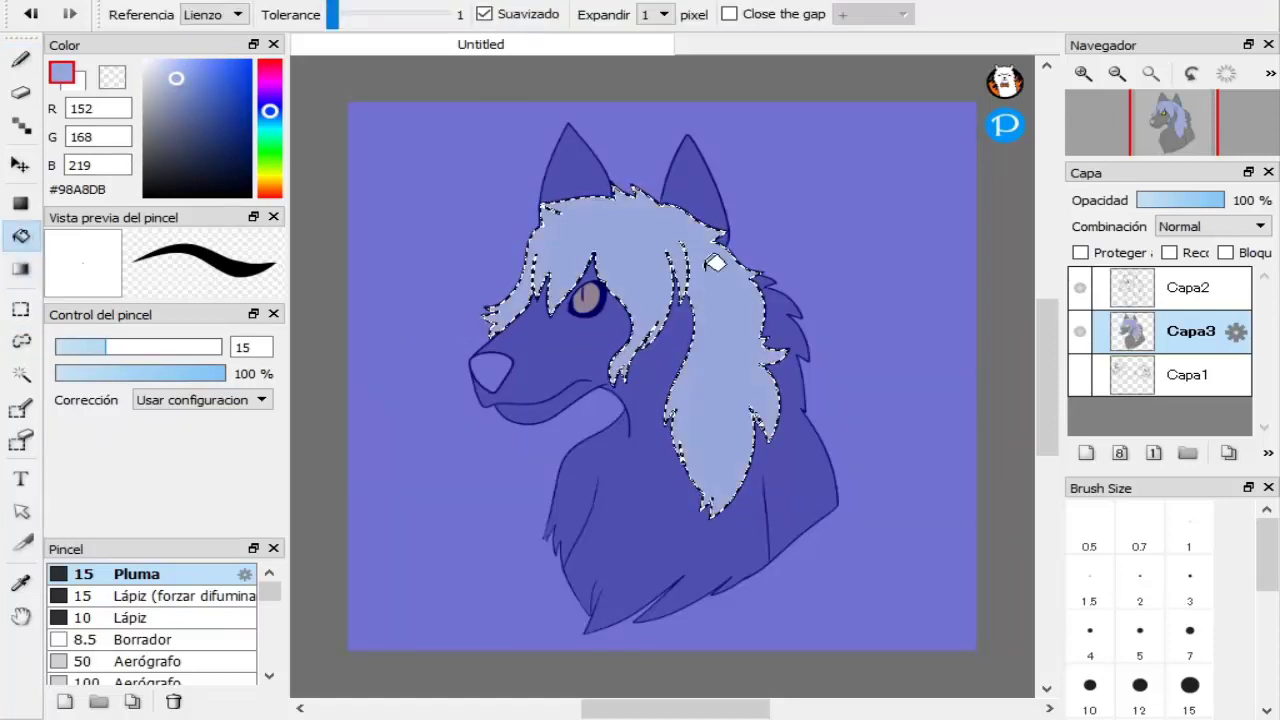
left_click(22, 61)
key("ctrl+z")
- Draw a zigzag boundary across the hair in #98A8DB and fill the hair tips below it
scroll(745, 348, "up", 6)
left_click_drag(445, 250, 883, 220)
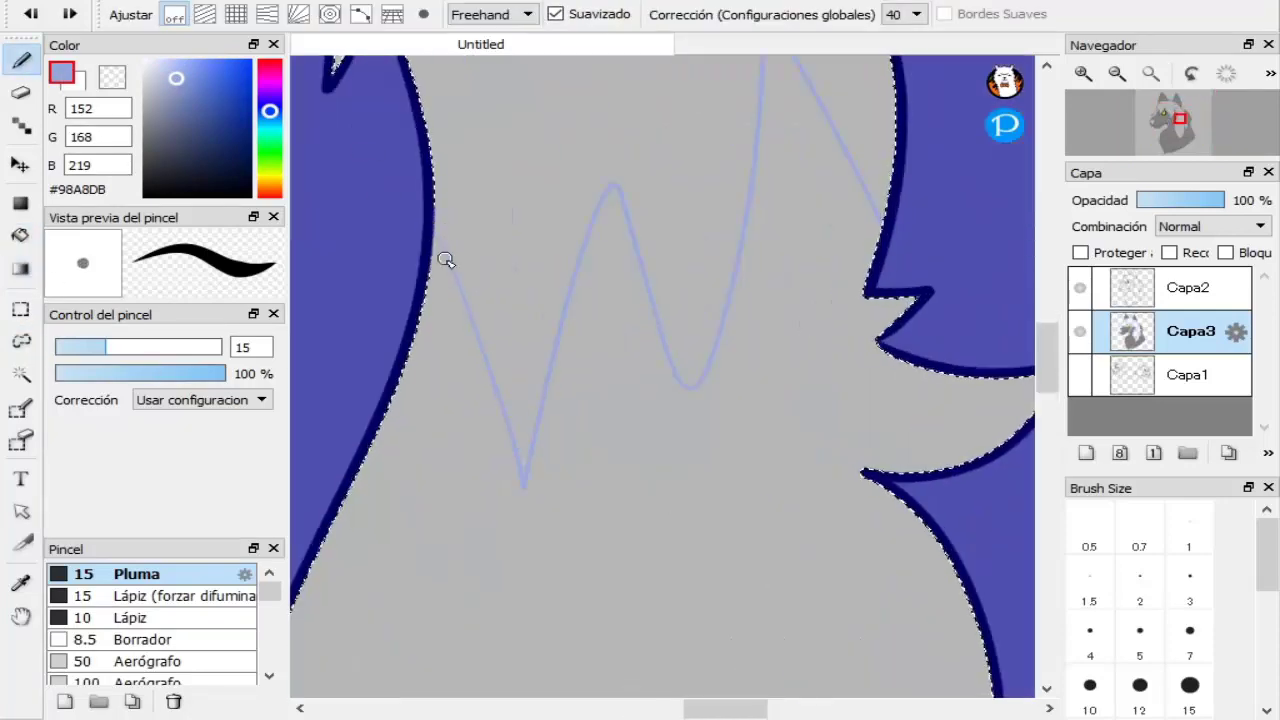
left_click(21, 235)
left_click(600, 460)
left_click(1151, 75)
- Fill the upper hair with #515665, recolour the tips with #6076BB, and clear the selection
left_click_drag(170, 91, 164, 143)
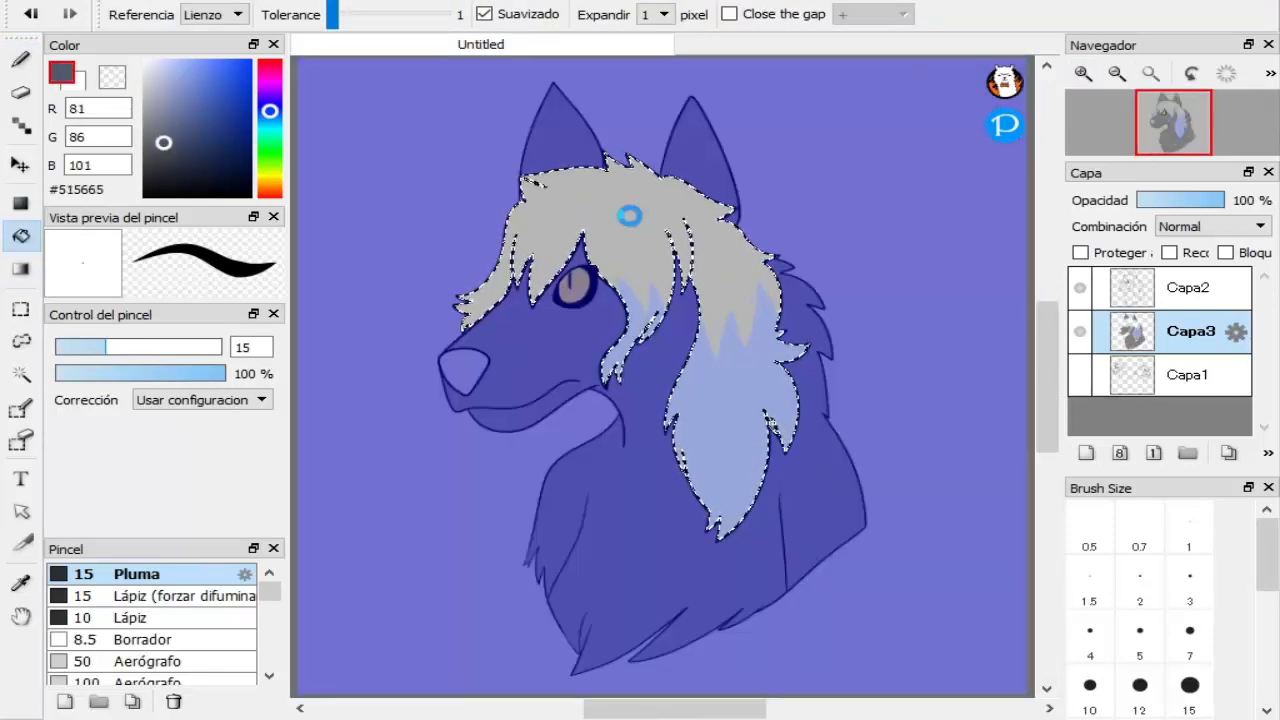
left_click(628, 215)
left_click(196, 95)
left_click(729, 371)
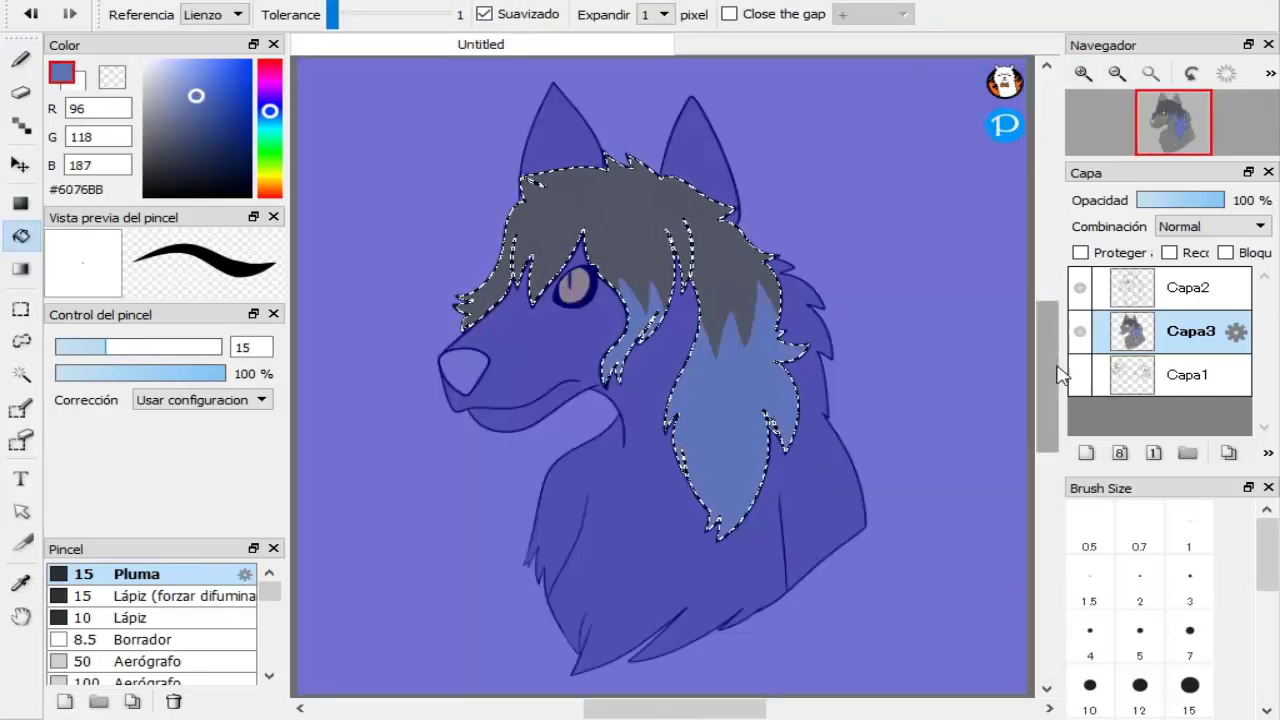
left_click(375, 1)
left_click(392, 36)
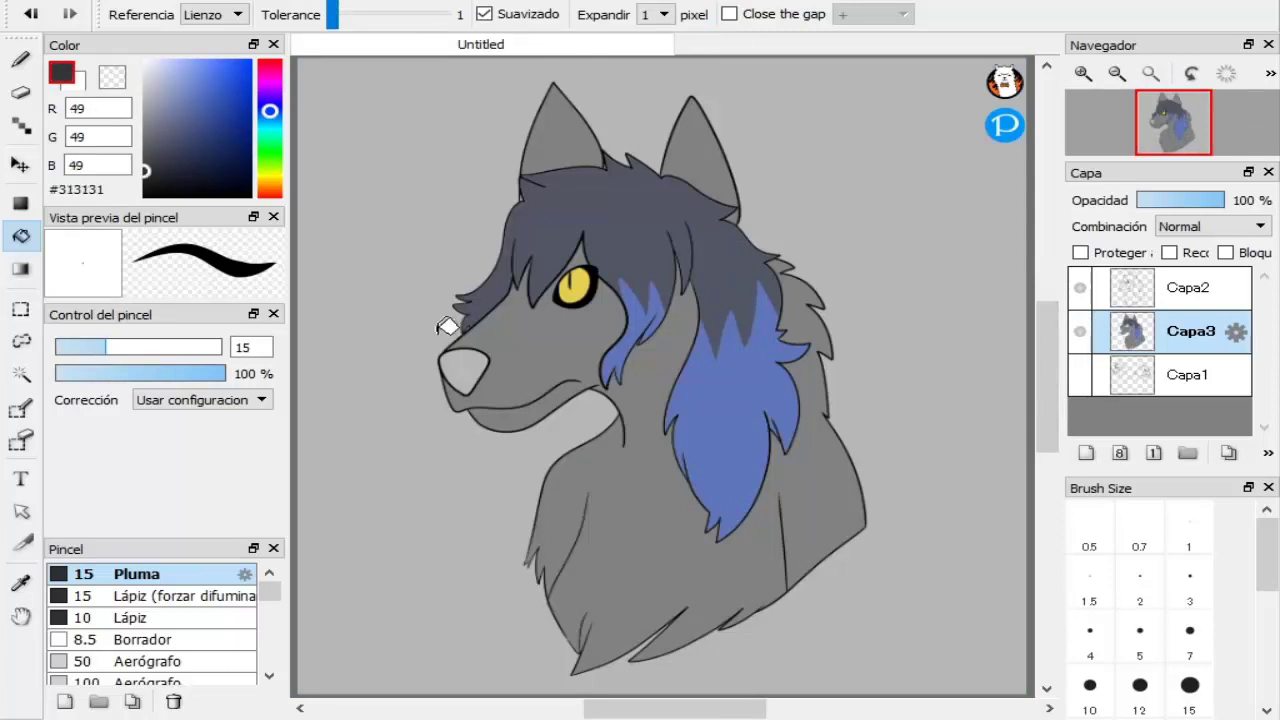
- Fill the nose with #313131 and fill leftover gaps along the hair and fur outlines with sampled matching colours
scroll(519, 211, "up", 5)
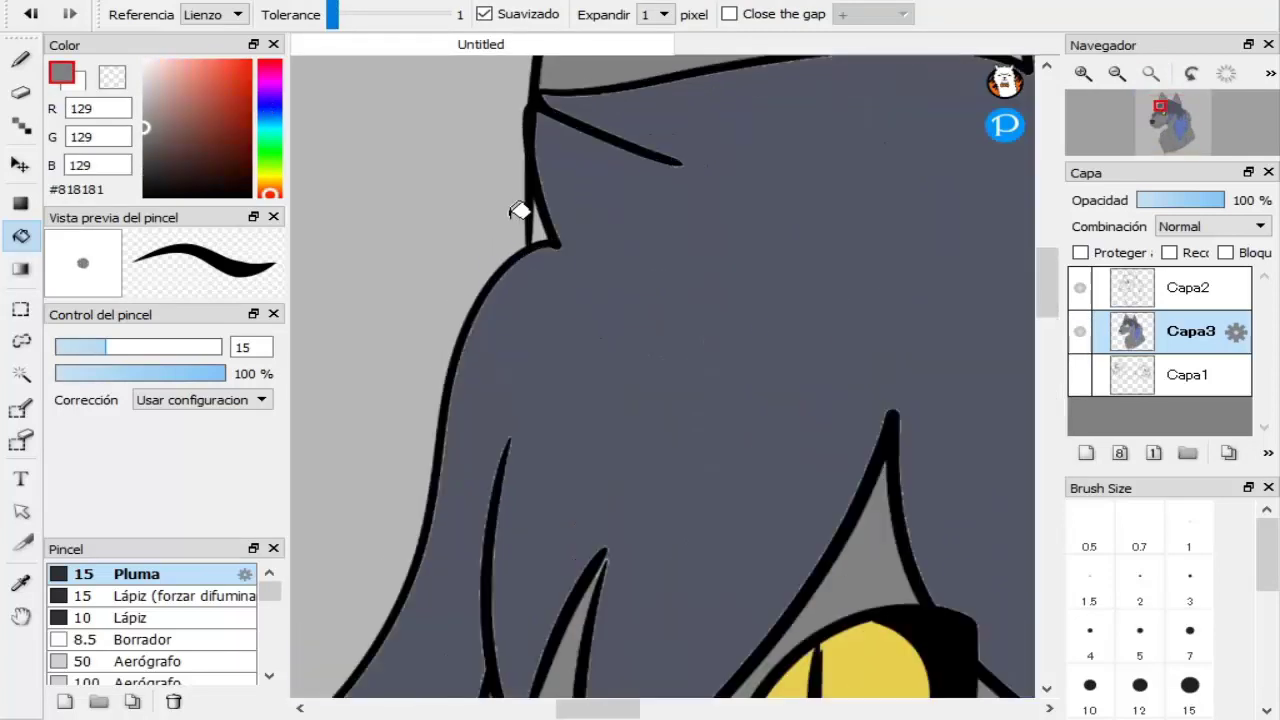
scroll(795, 482, "down", 3)
scroll(989, 657, "up", 4)
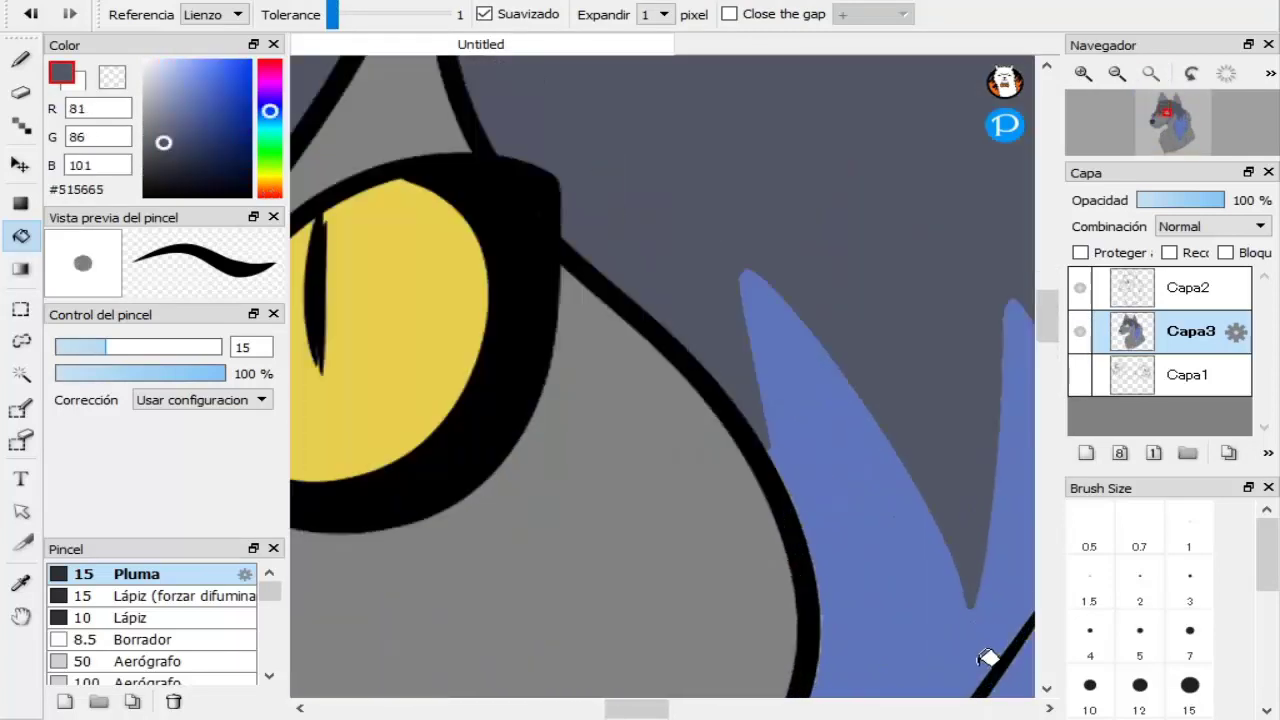
right_click(989, 657)
scroll(925, 624, "down", 4)
left_click_drag(675, 709, 778, 709)
left_click_drag(1046, 341, 1037, 416)
right_click(700, 581)
scroll(680, 577, "up", 7)
scroll(677, 576, "down", 6)
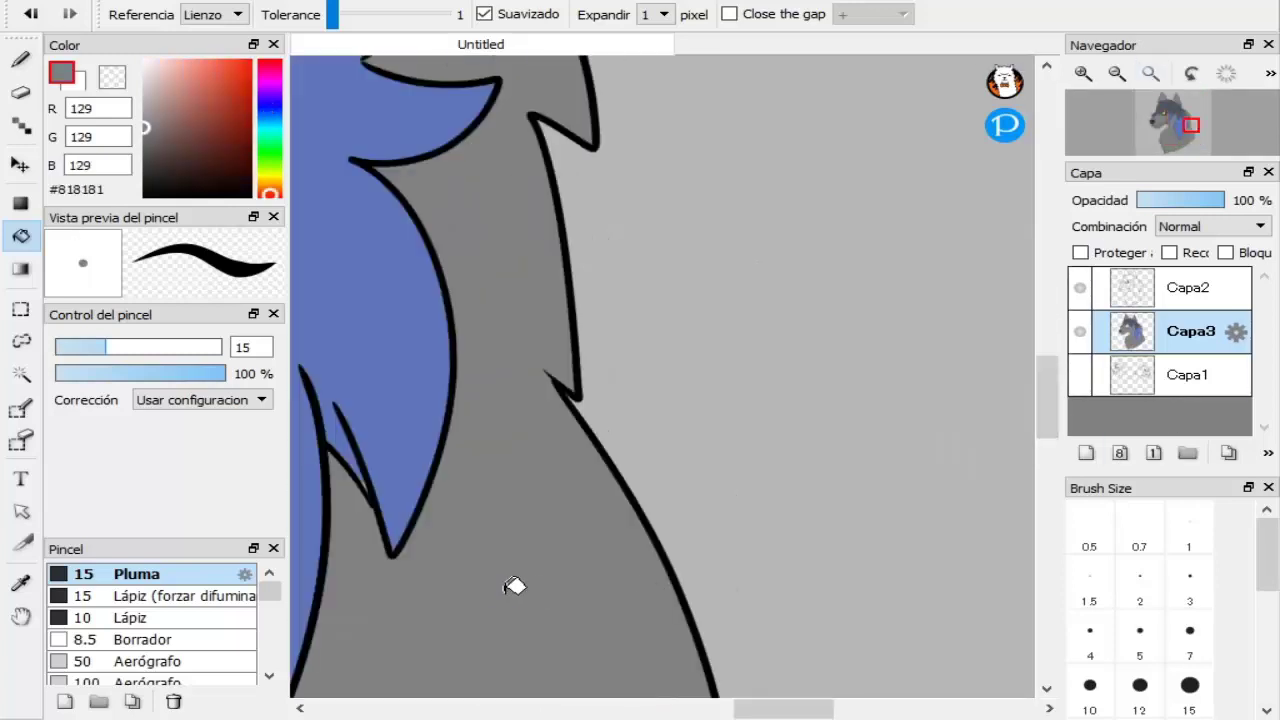
scroll(607, 330, "down", 5)
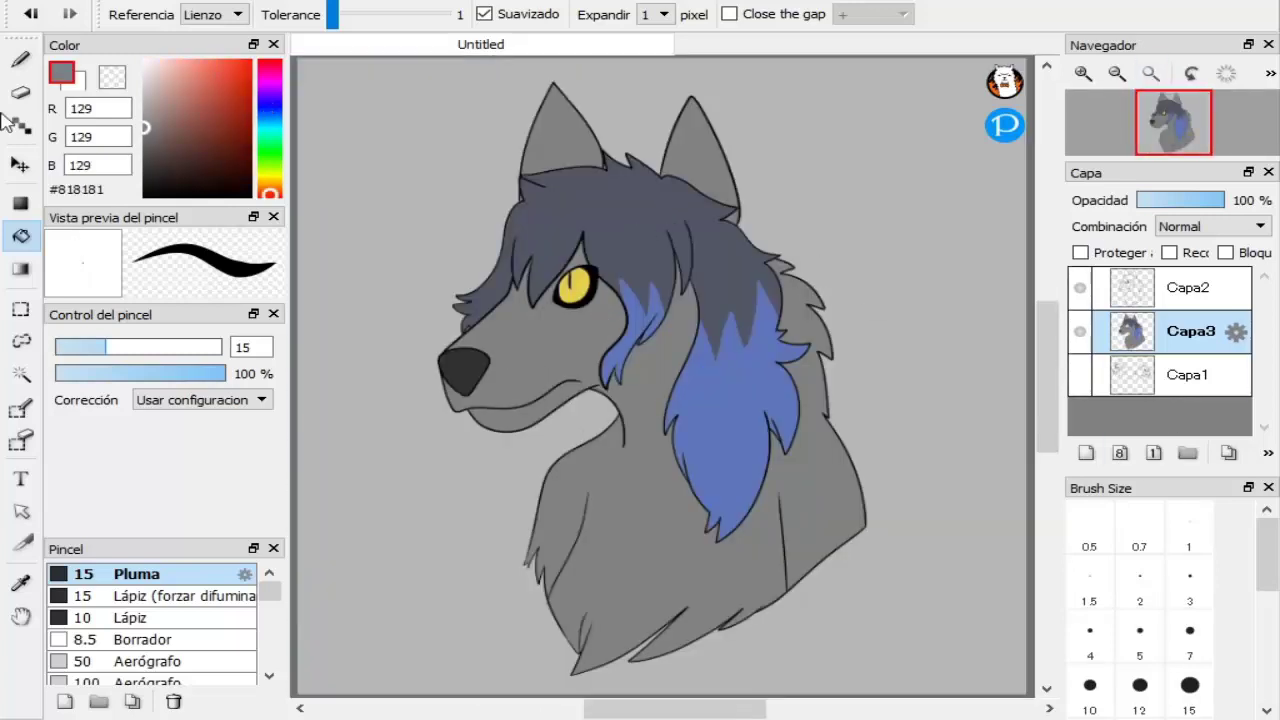
- Handwrite the artist's handle in black #000000 with the Pluma brush on layer Capa2, beside the wolf's rear ear
left_click(31, 62)
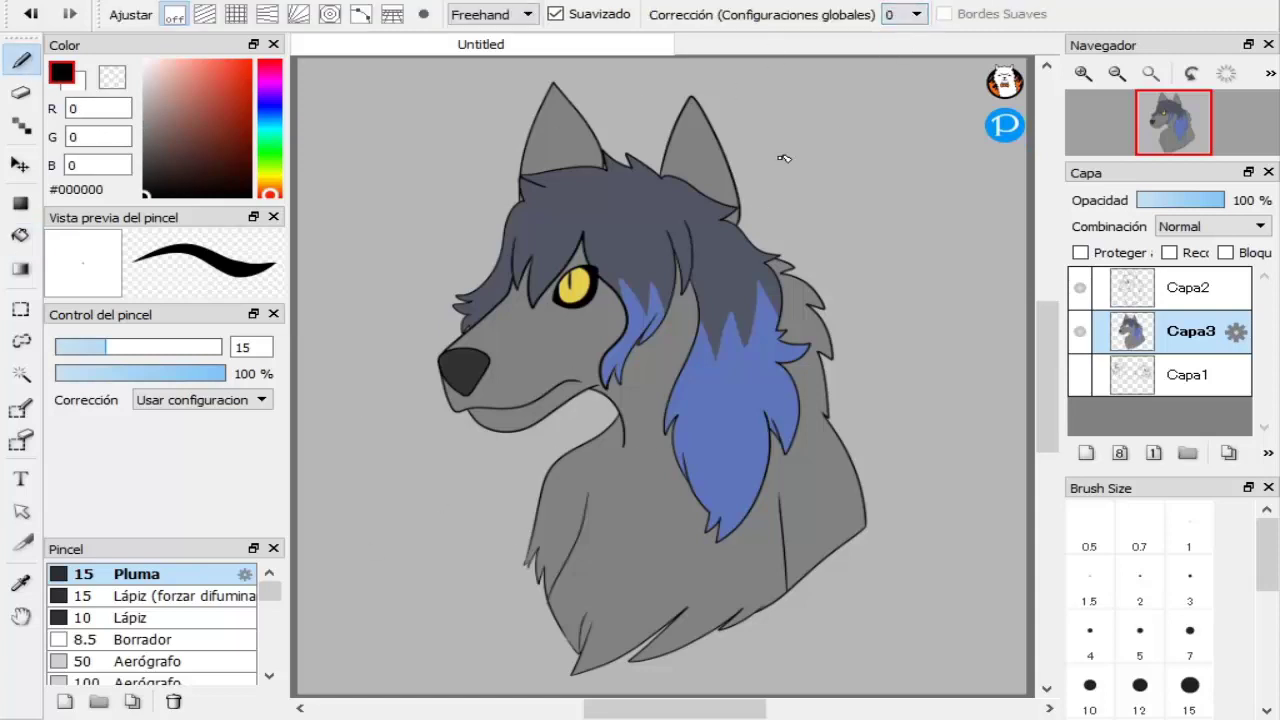
key("ctrl+z")
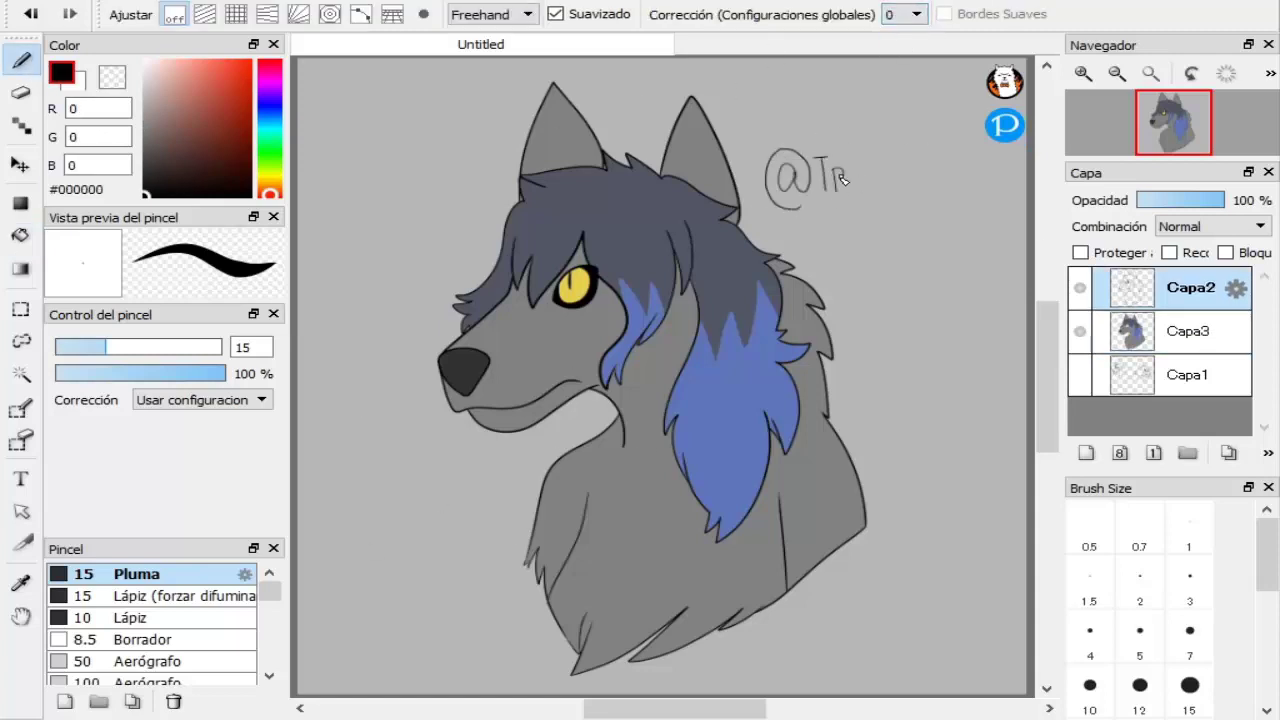